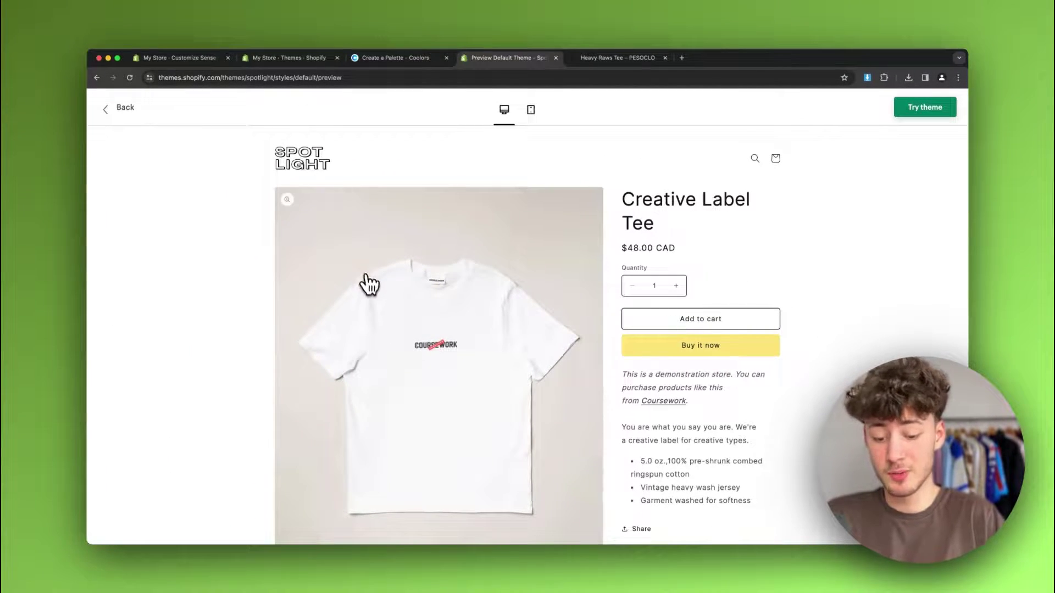
Look over the Spotlight demo store's product page and return to the theme's overview page
scroll(369, 283, down, 10)
scroll(555, 377, up, 10)
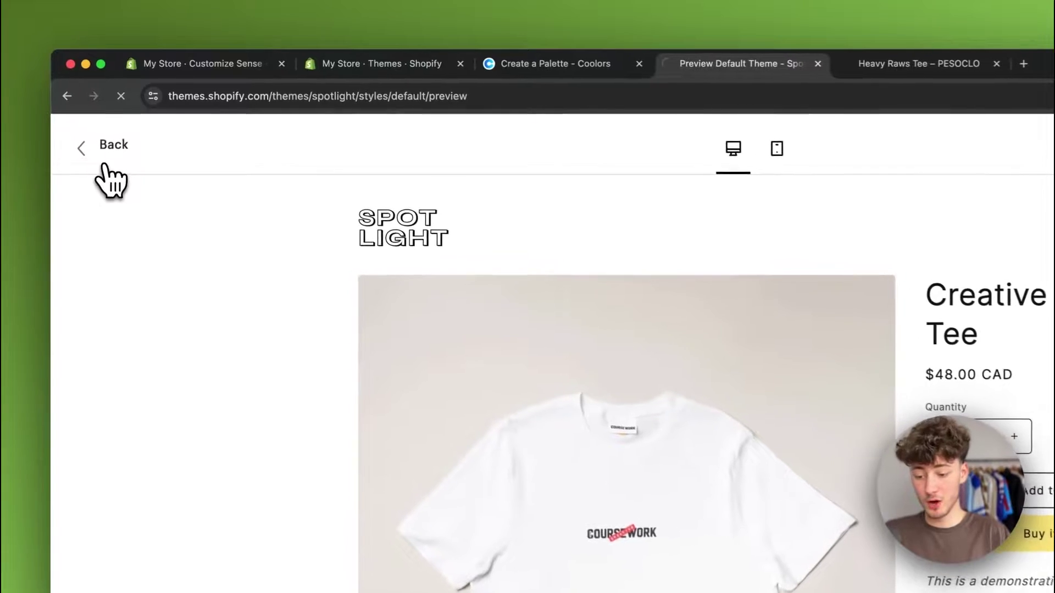
click(118, 108)
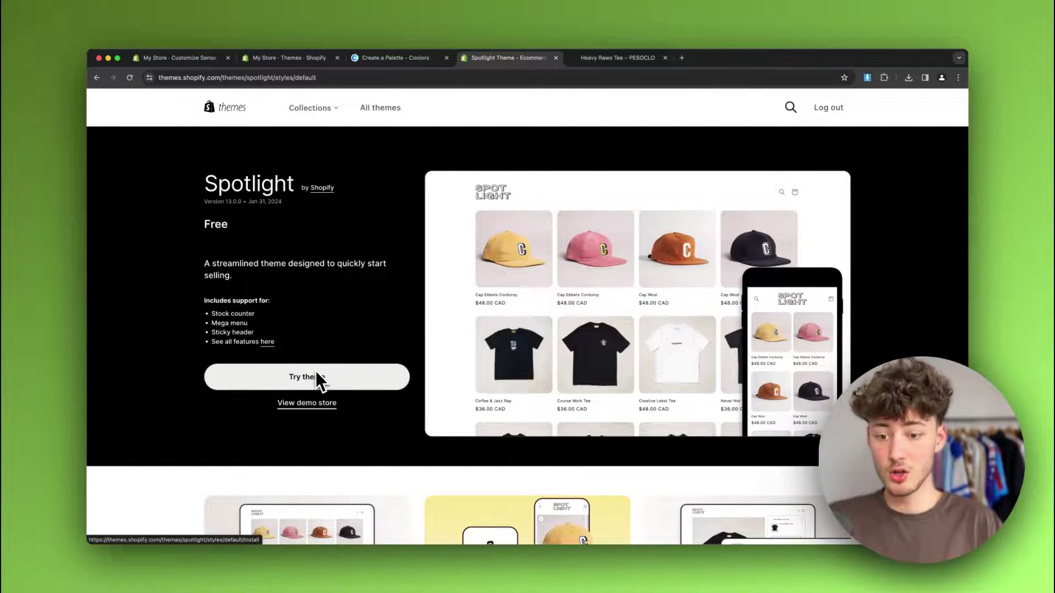
Open the unpublished Spotlight theme from the store's theme library in the theme editor
click(291, 64)
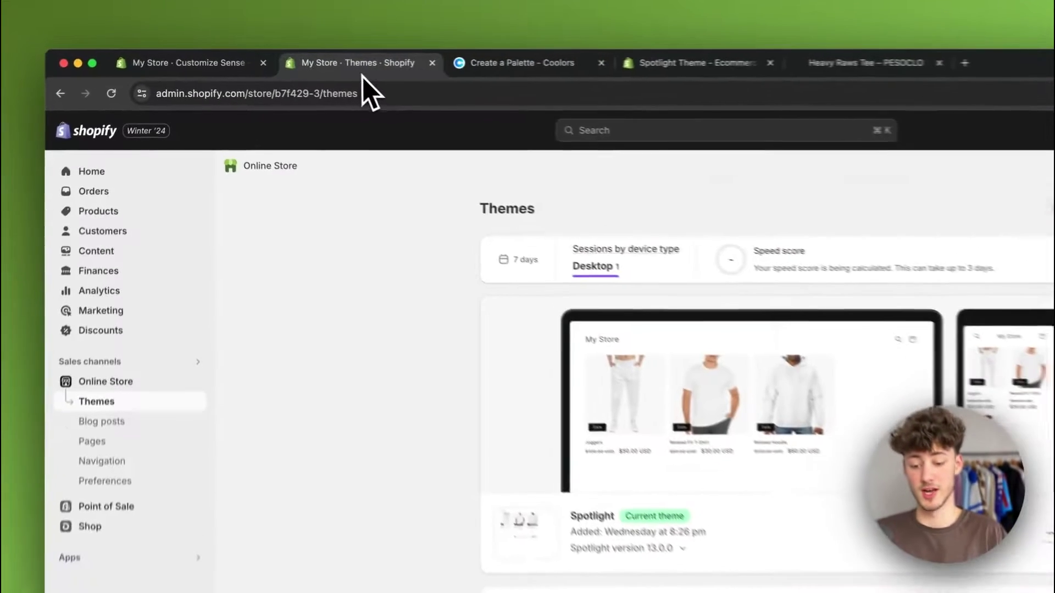
scroll(643, 384, down, 4)
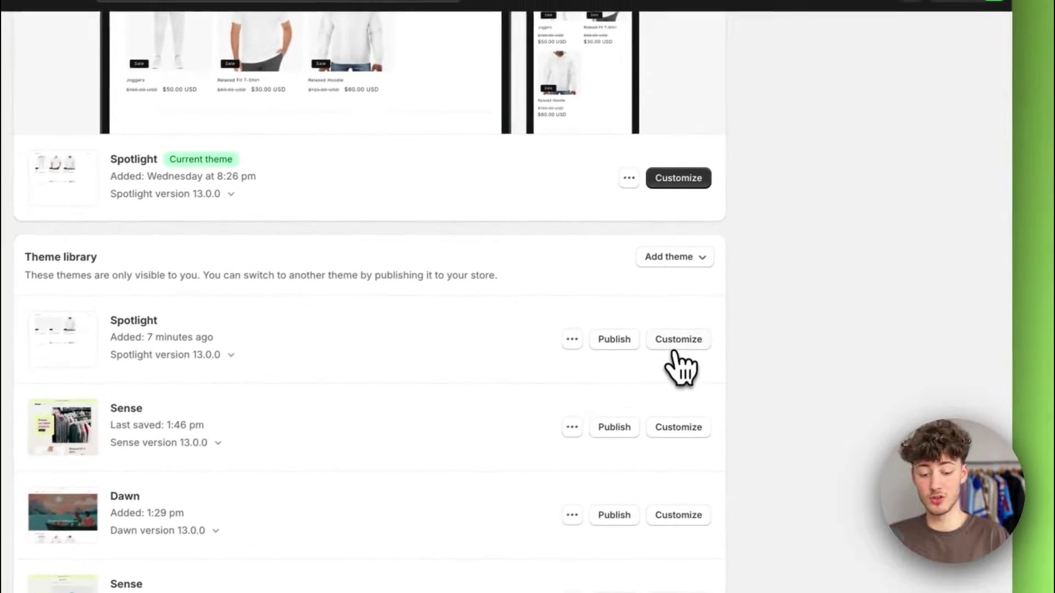
click(674, 349)
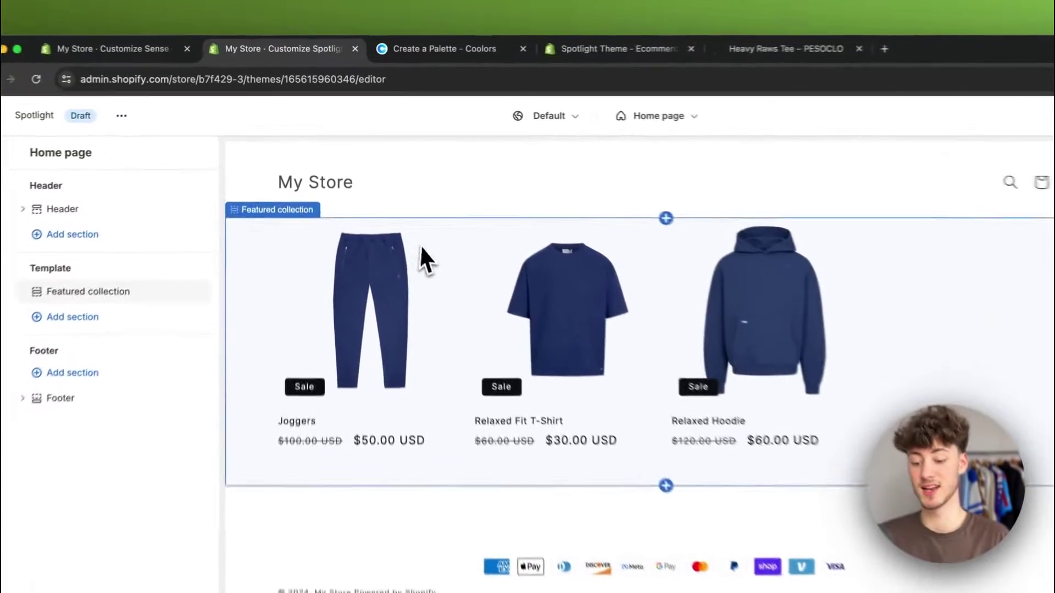
Select the header and the featured collection in the home page preview to examine their section settings
click(430, 192)
click(423, 154)
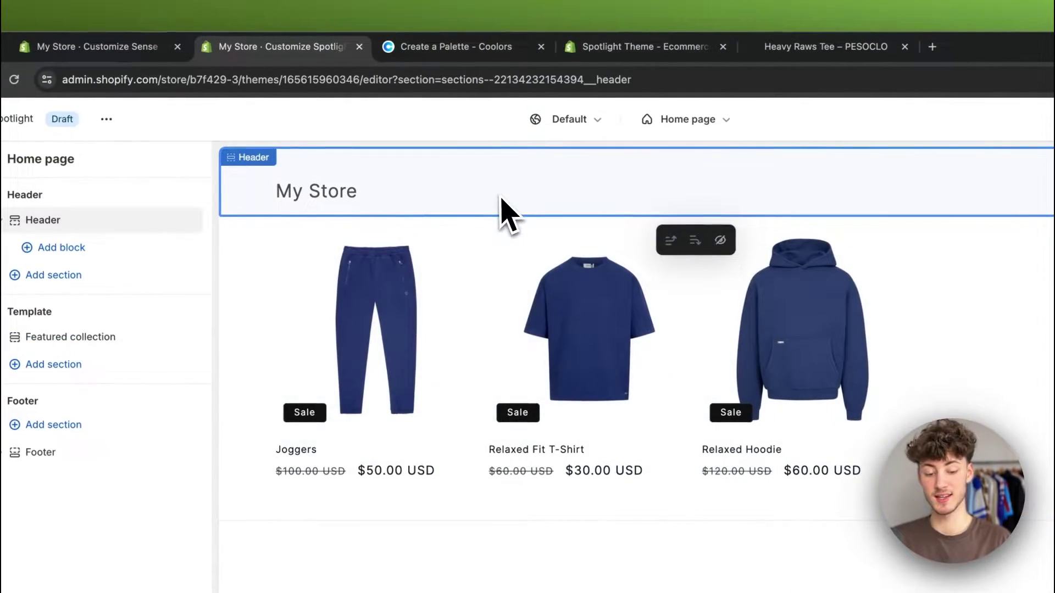
click(523, 278)
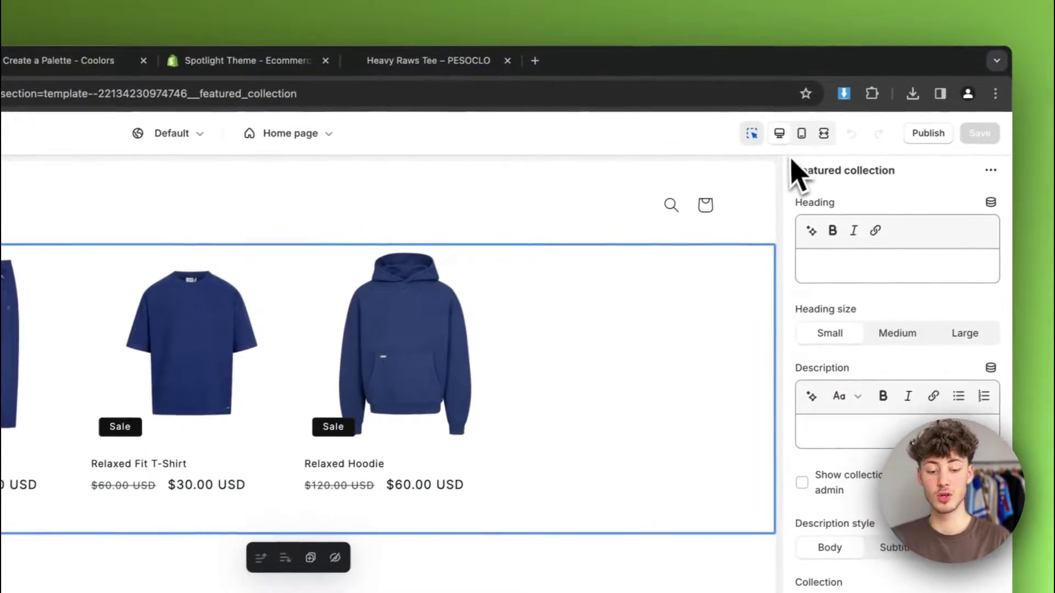
drag(791, 172, 912, 189)
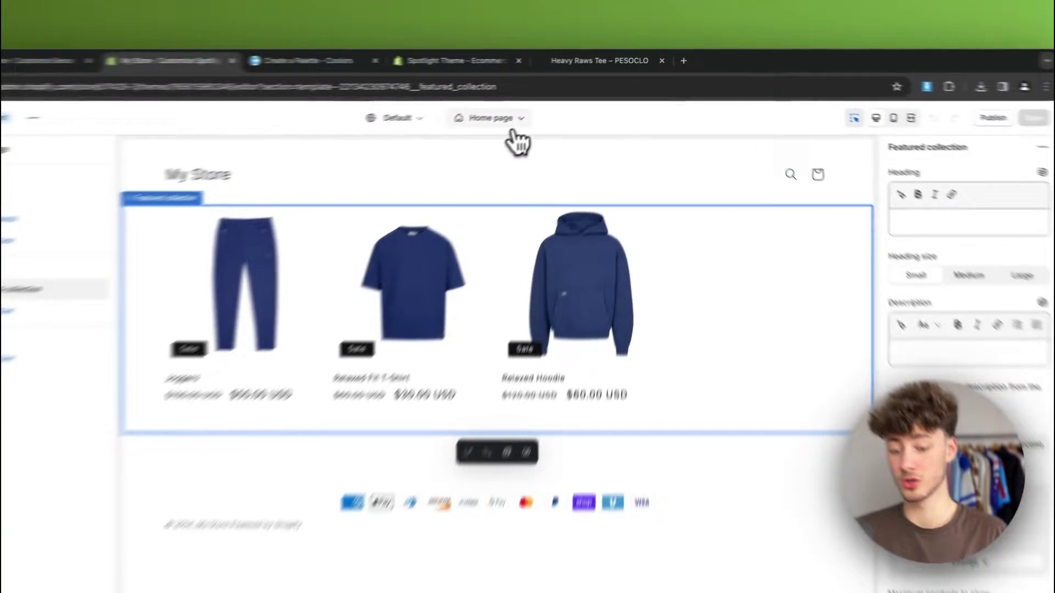
Examine which store pages can be edited, including the products group, and close the list without switching pages
click(544, 104)
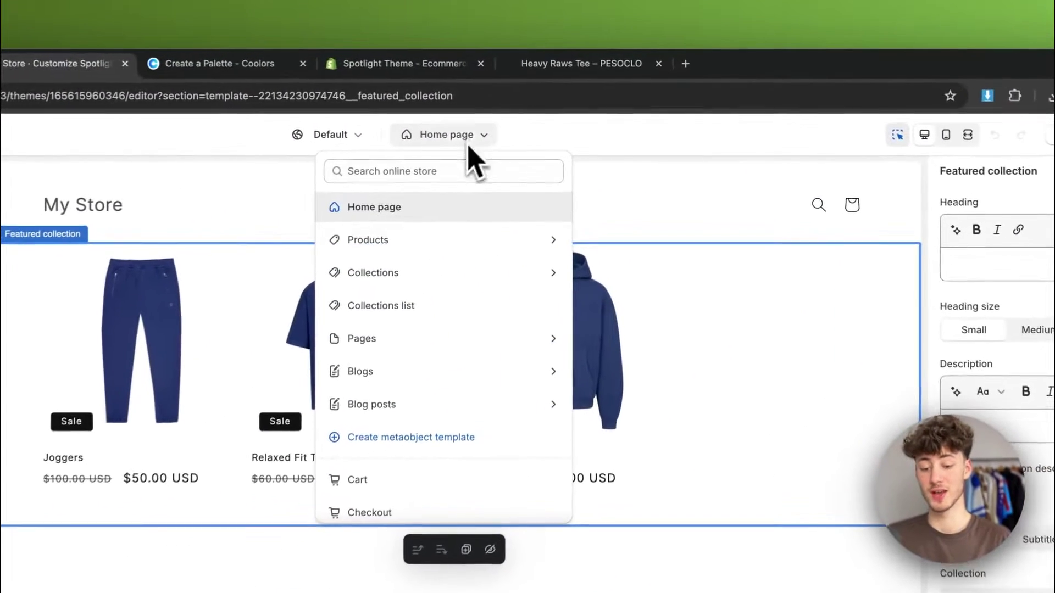
click(454, 145)
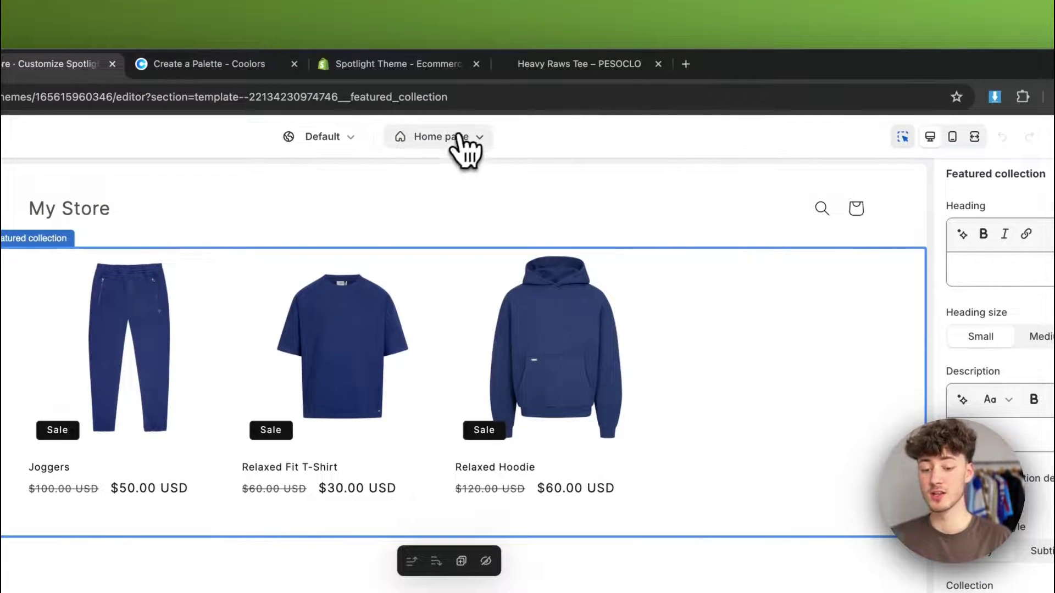
click(460, 144)
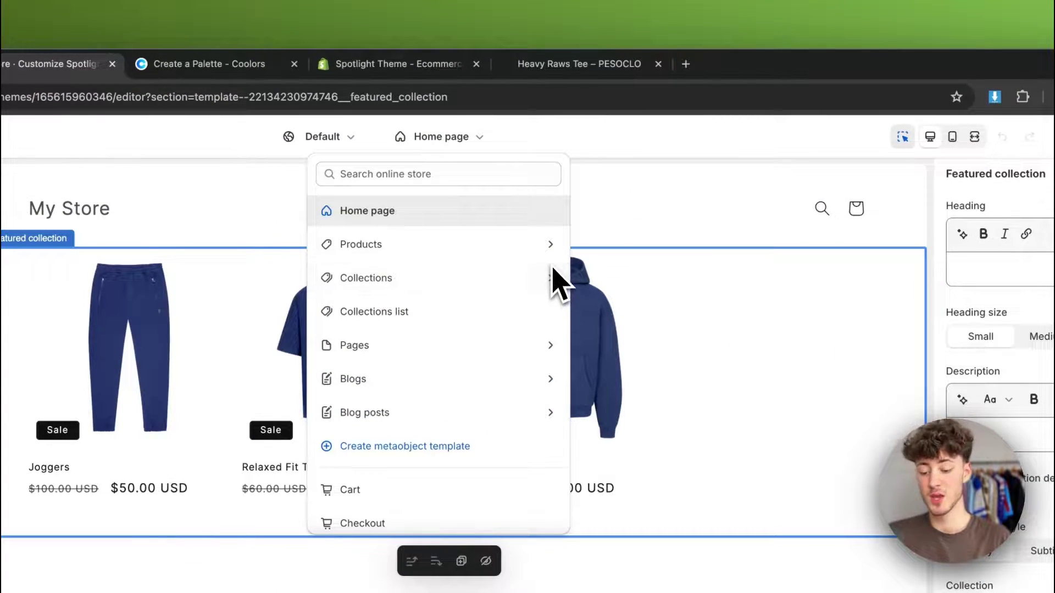
click(525, 245)
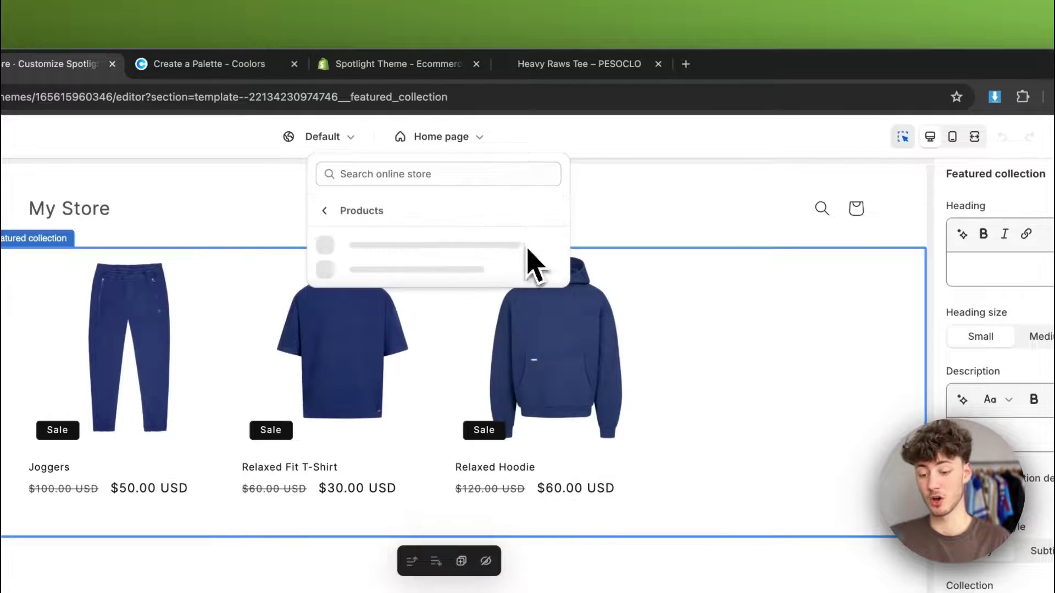
click(729, 157)
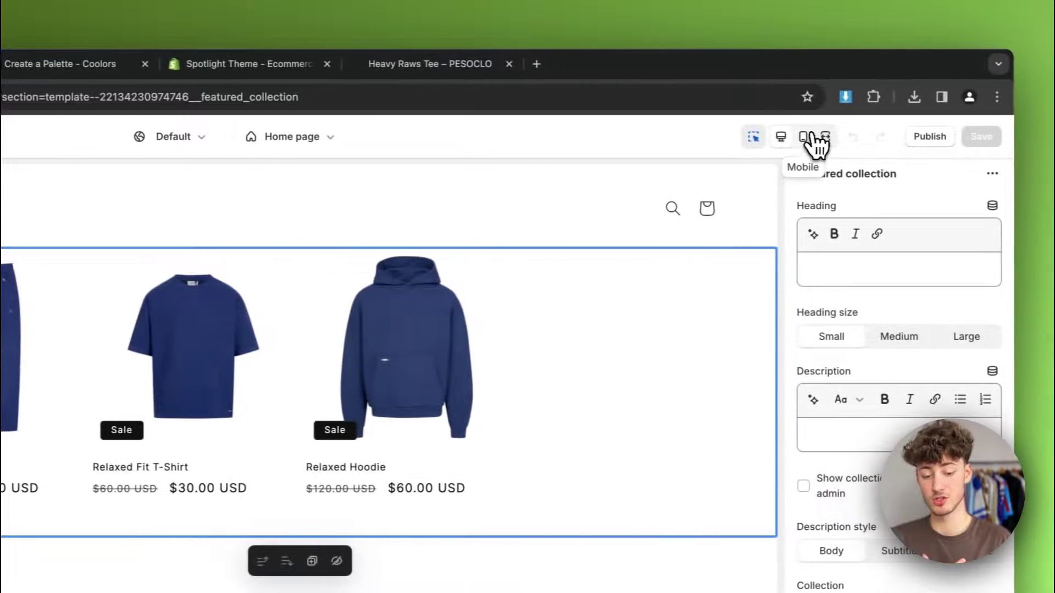
Compare the home page in the mobile and desktop previews, ending in the desktop view
click(952, 136)
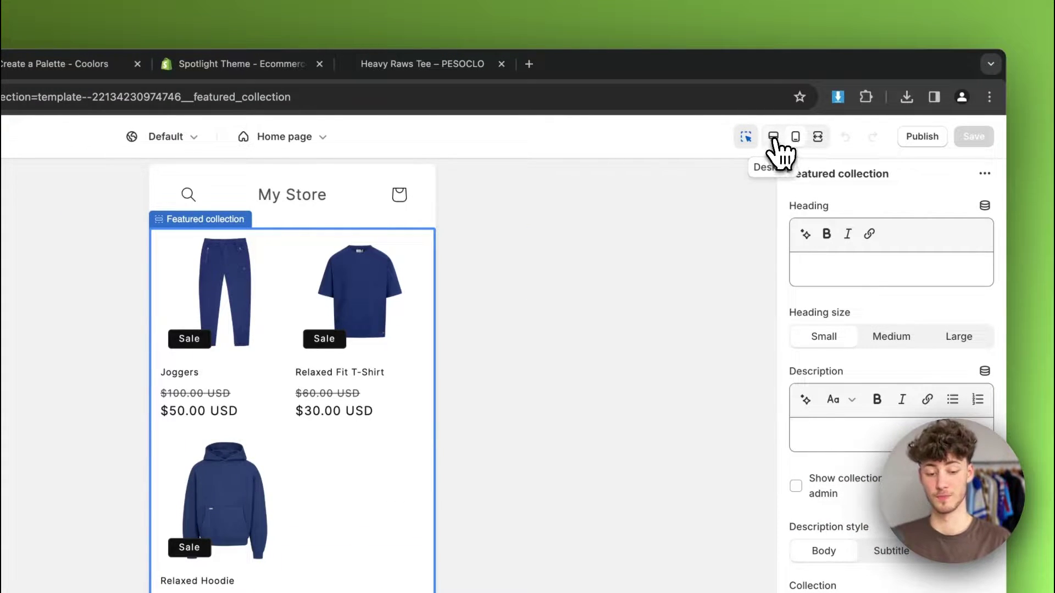
click(773, 137)
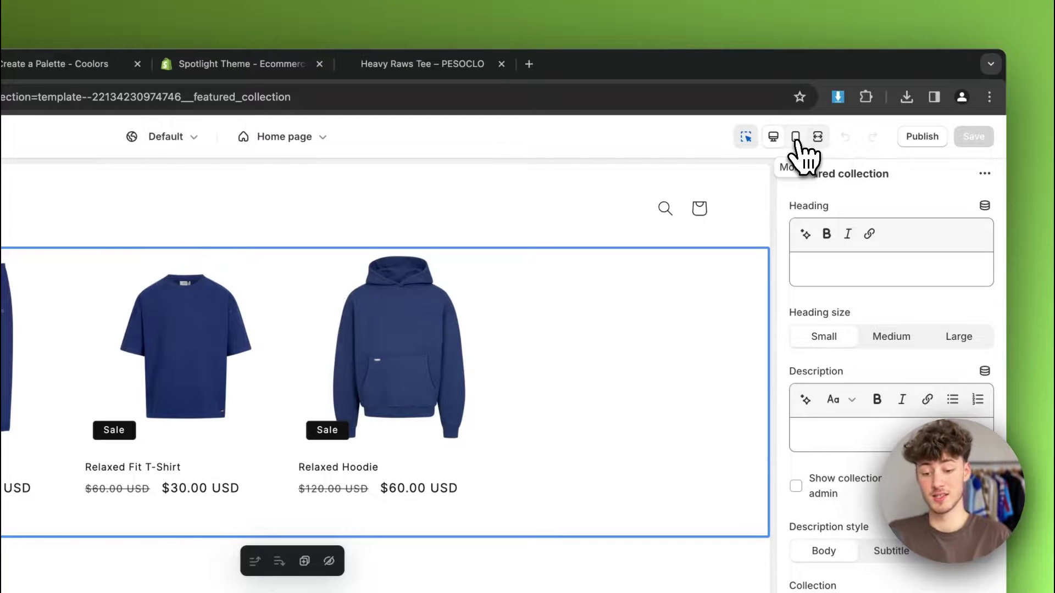
click(796, 137)
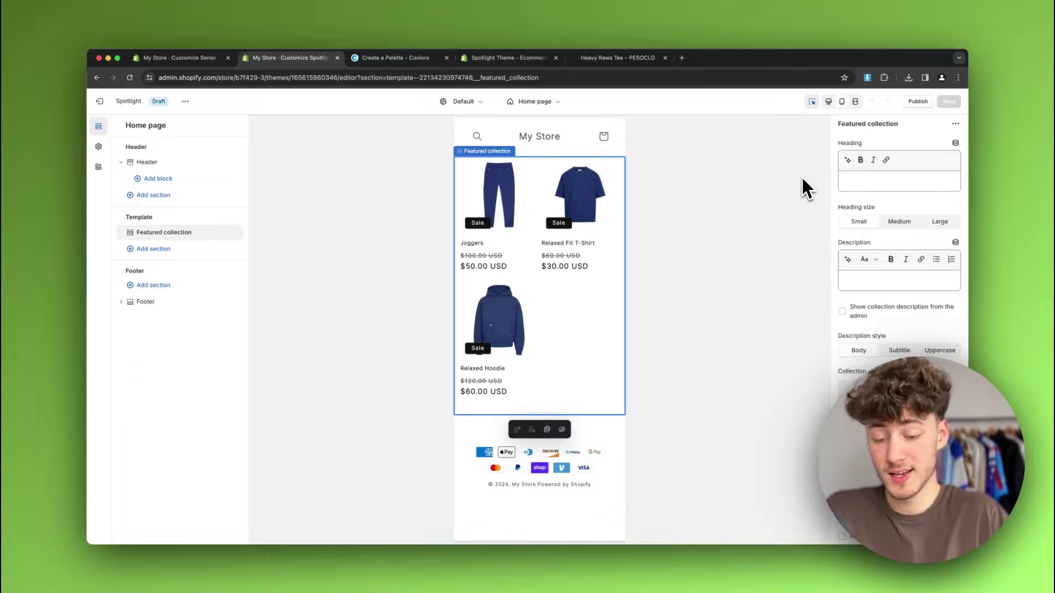
click(831, 103)
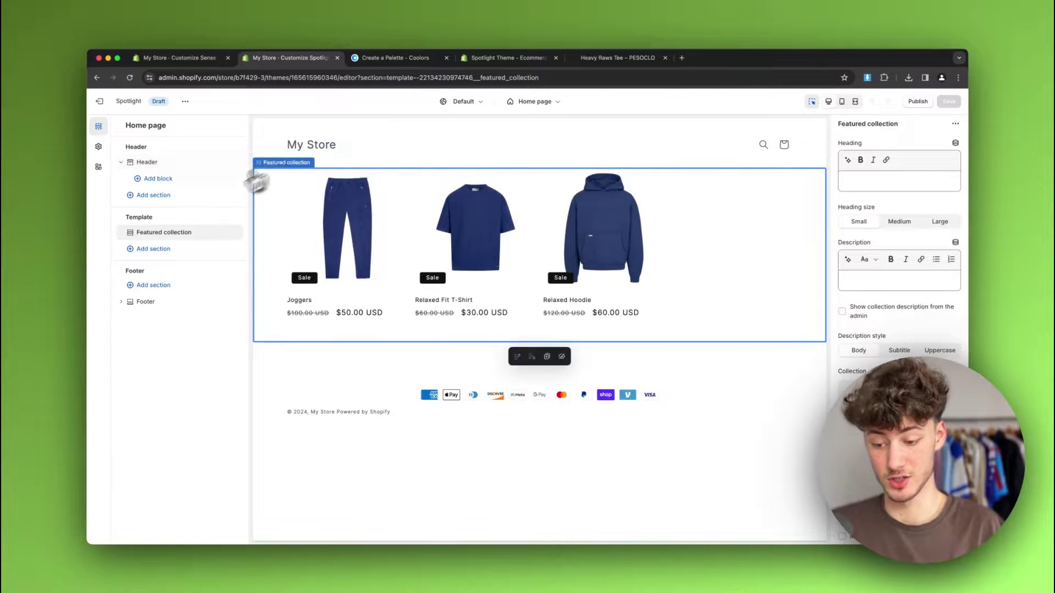
Add an announcement bar section to the header group and move it above the Header section
click(192, 196)
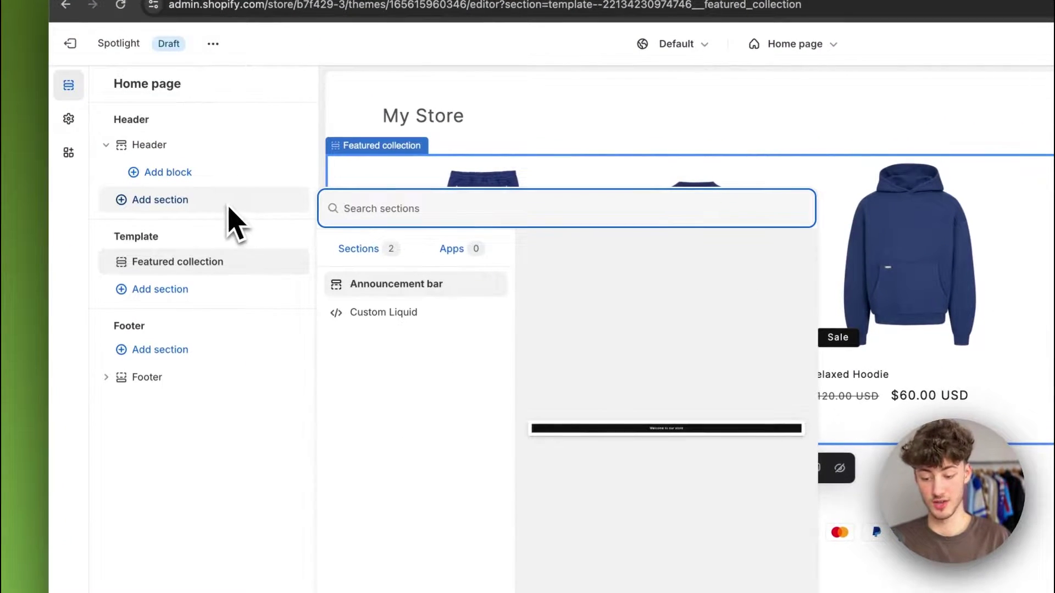
click(221, 203)
click(168, 202)
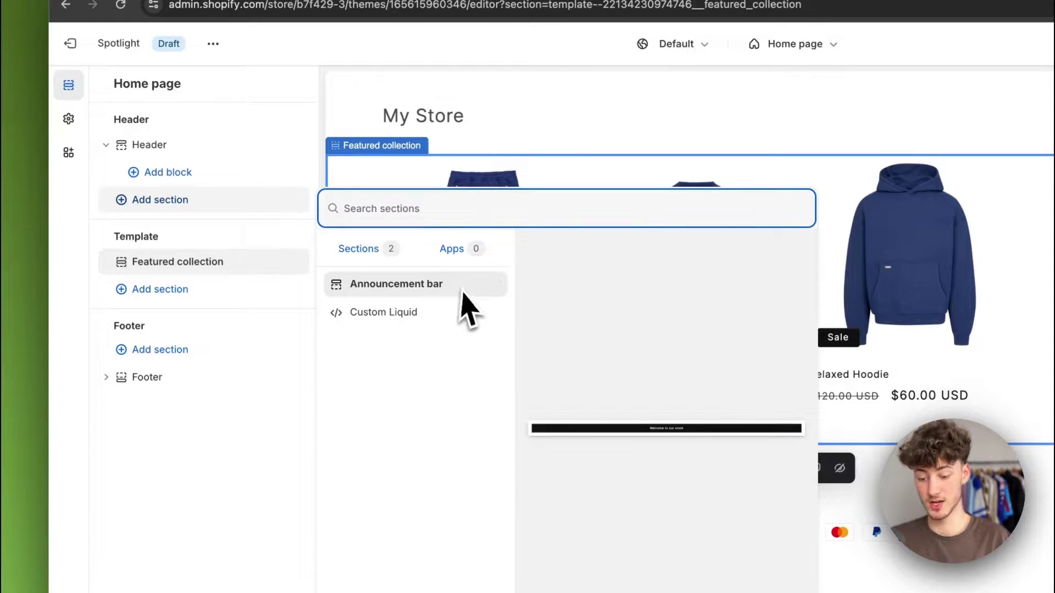
click(434, 286)
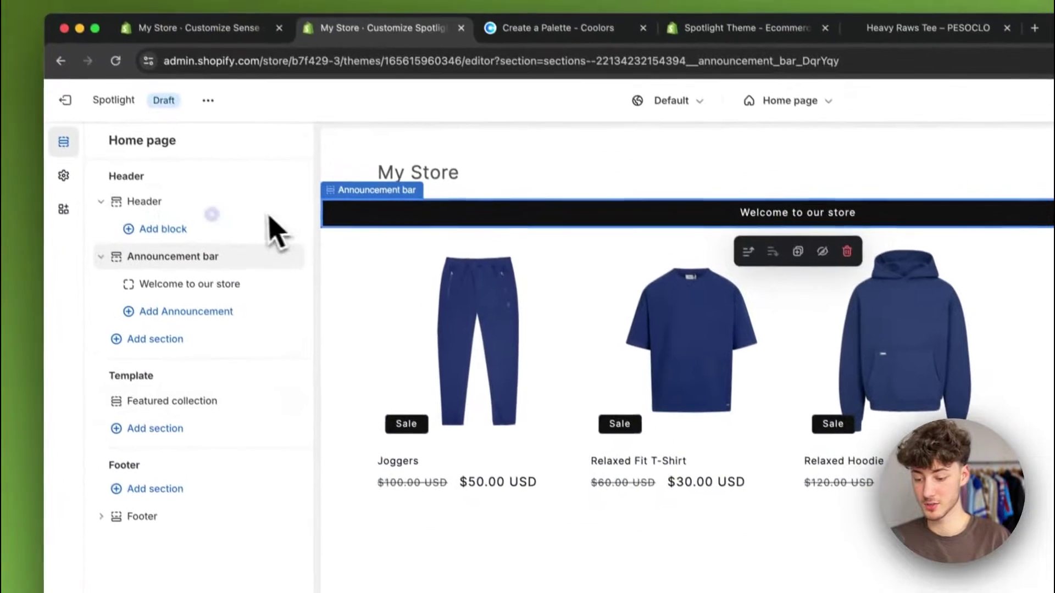
drag(236, 273, 222, 211)
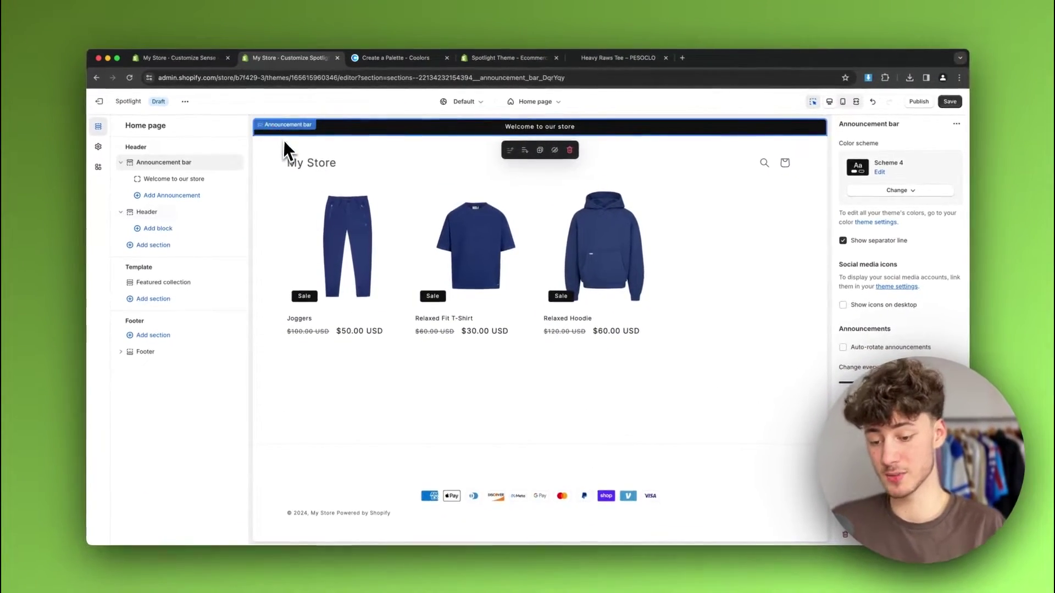
Change the announcement bar's message to "-50% OFF EVERYTHING UNTIL TOMORROW"
click(183, 195)
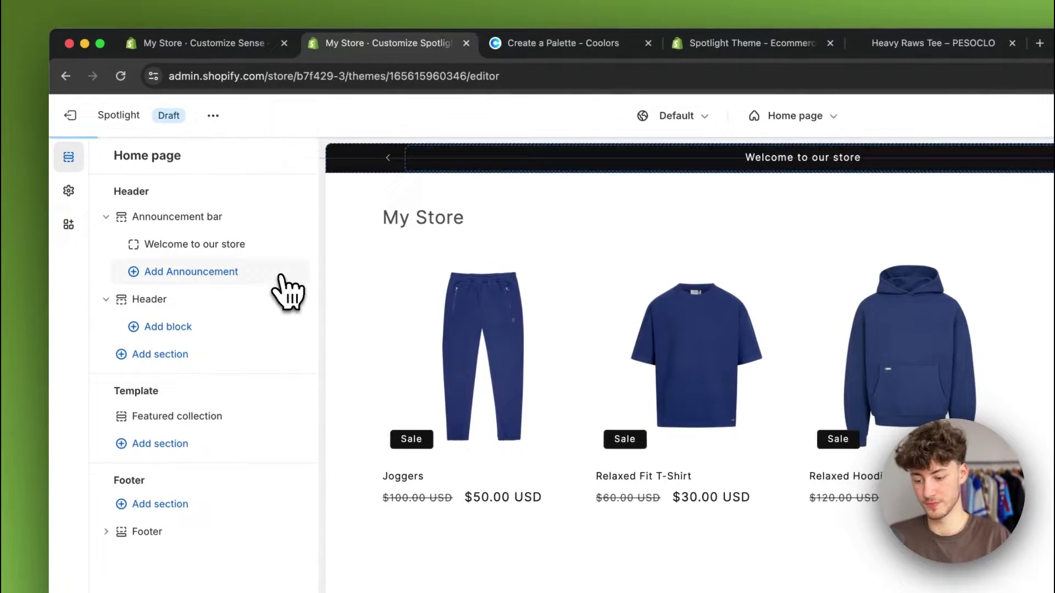
click(154, 244)
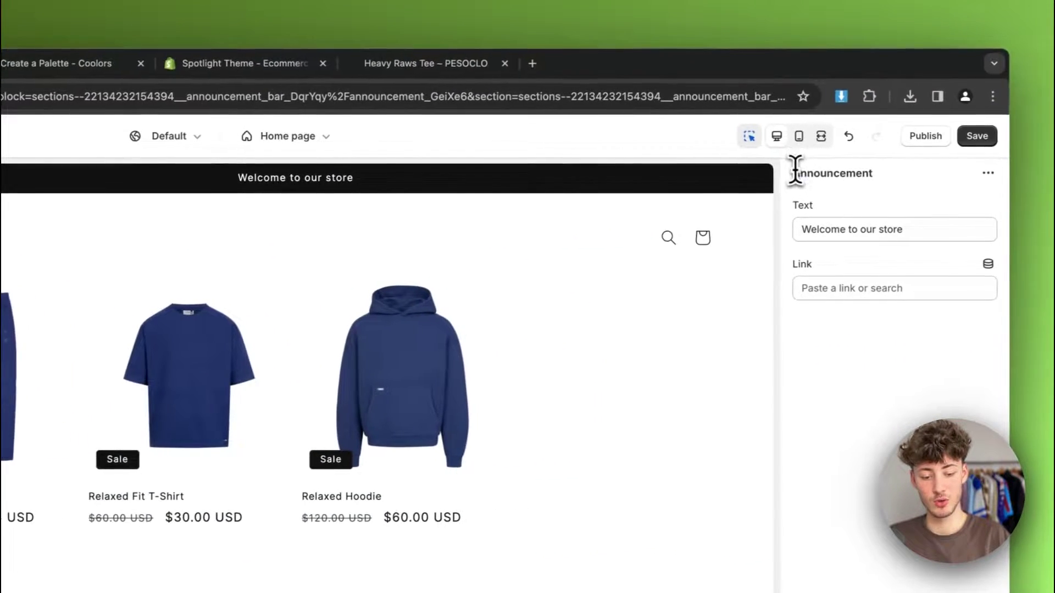
double_click(1054, 148)
click(833, 211)
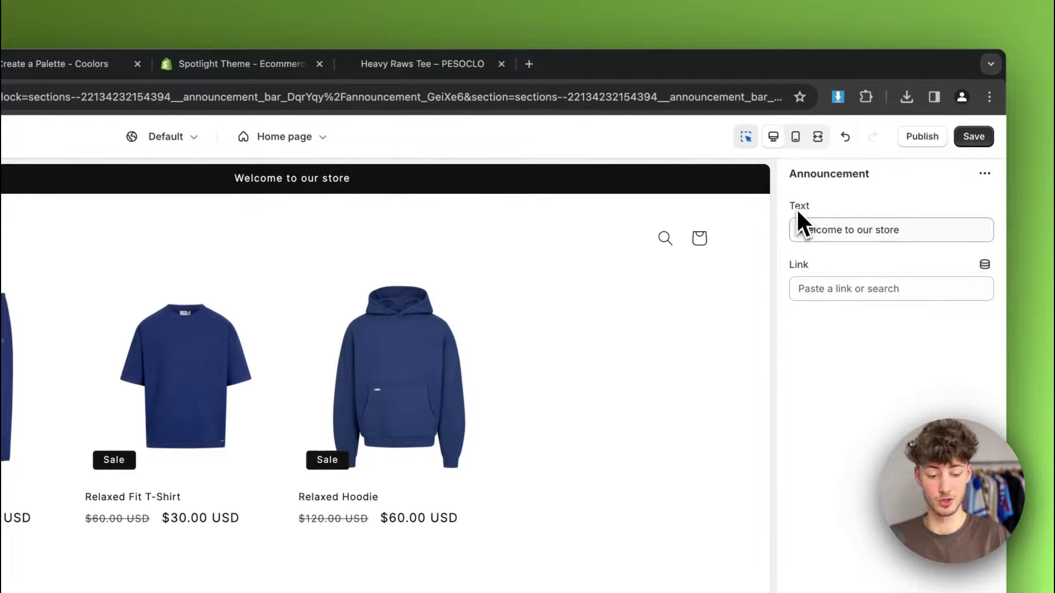
click(862, 230)
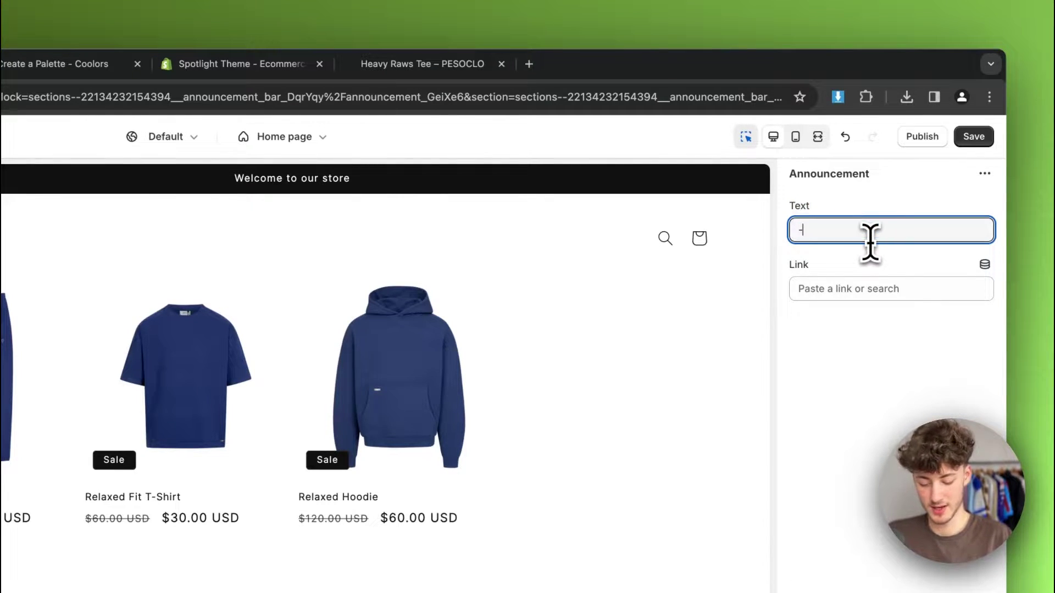
text(-50%)
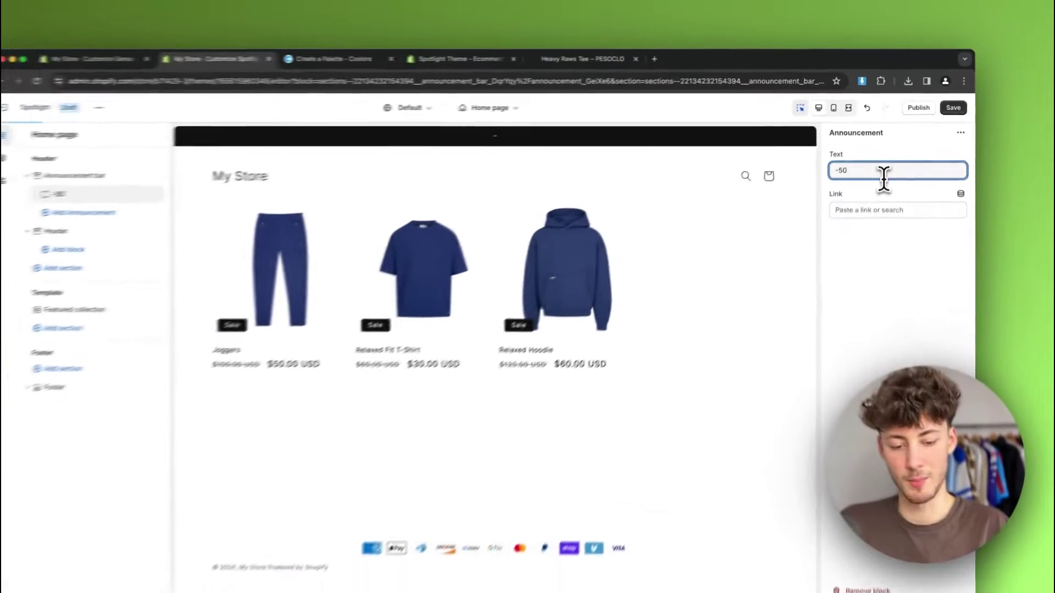
text( OFF EVERYTHING UNTIL TOMORROW)
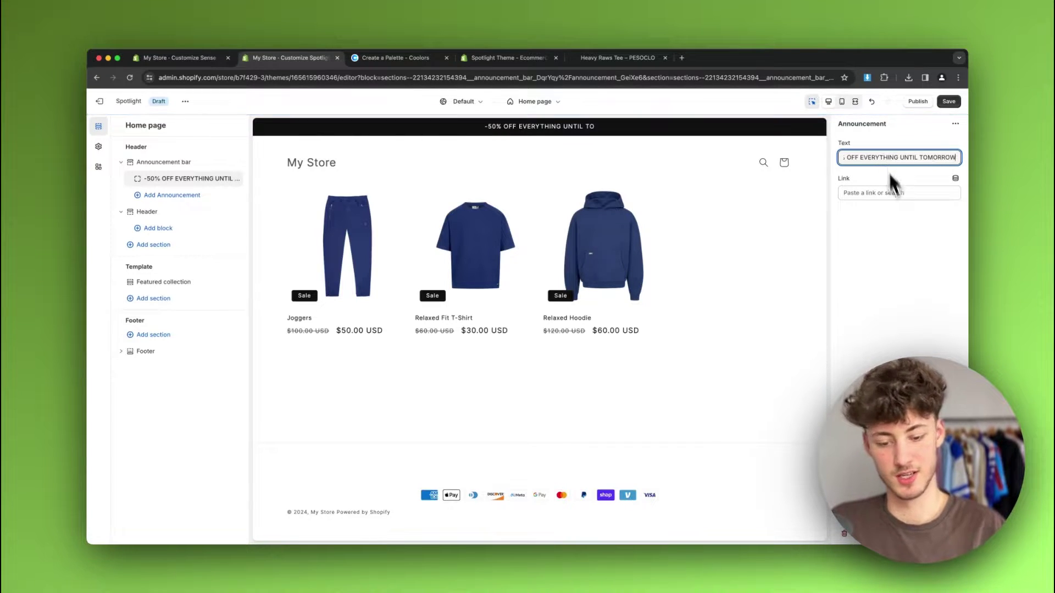
click(920, 242)
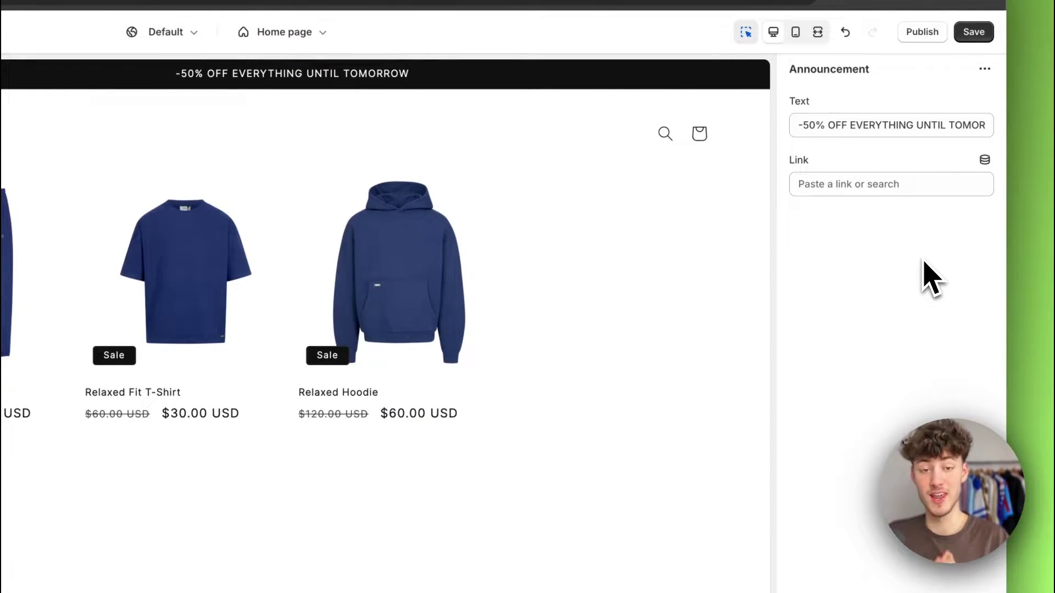
Browse the collections and products offered as link targets for the announcement without choosing one
click(831, 181)
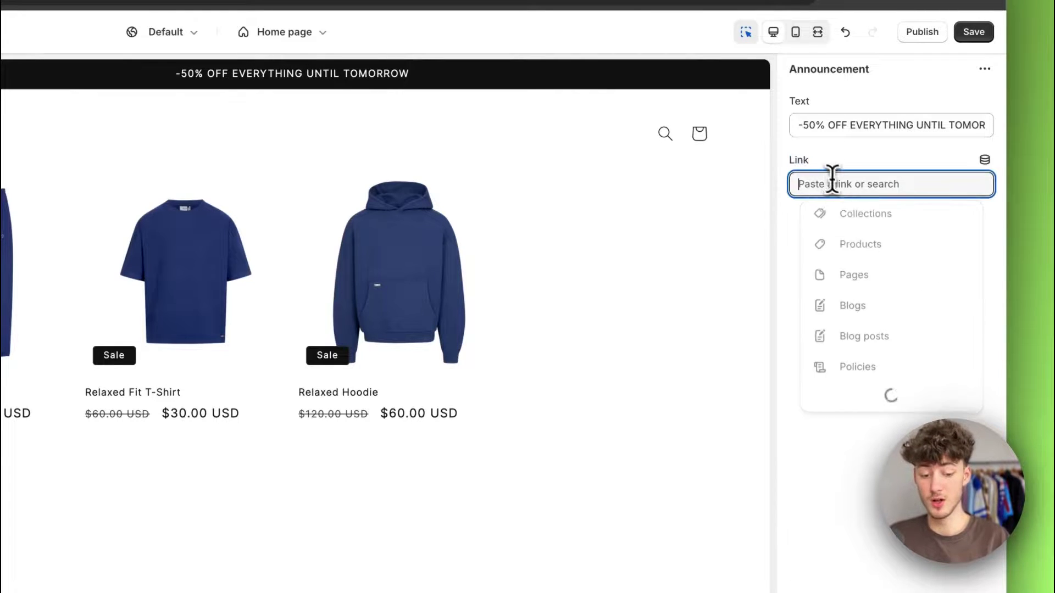
click(869, 218)
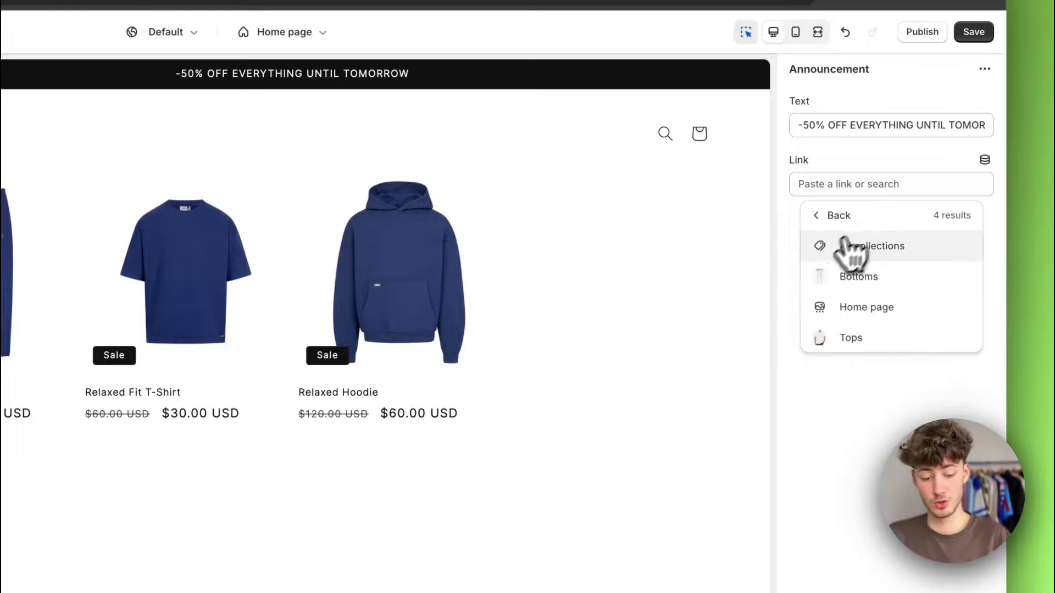
click(838, 217)
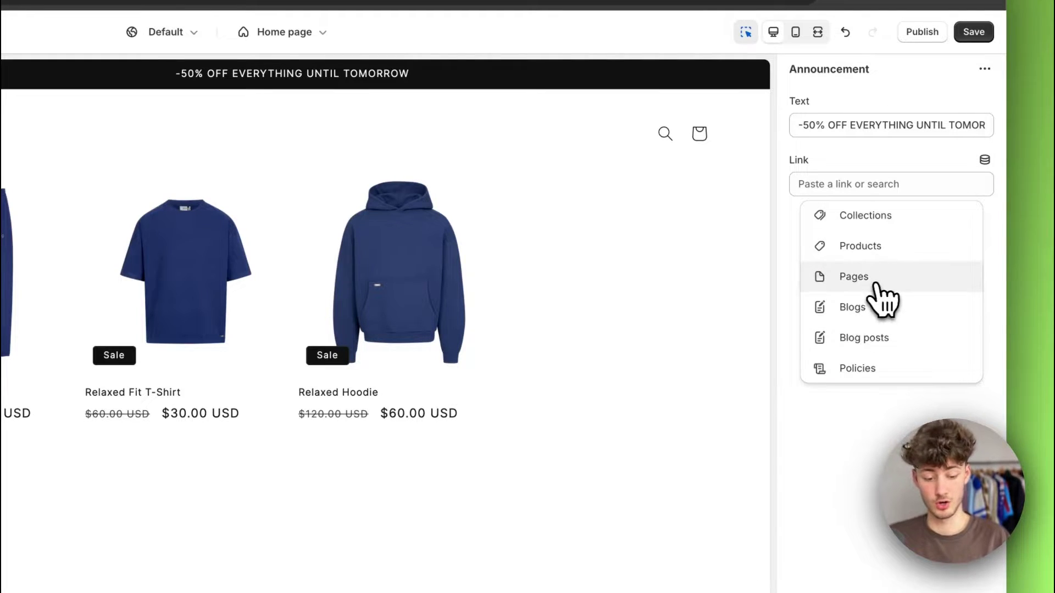
click(877, 248)
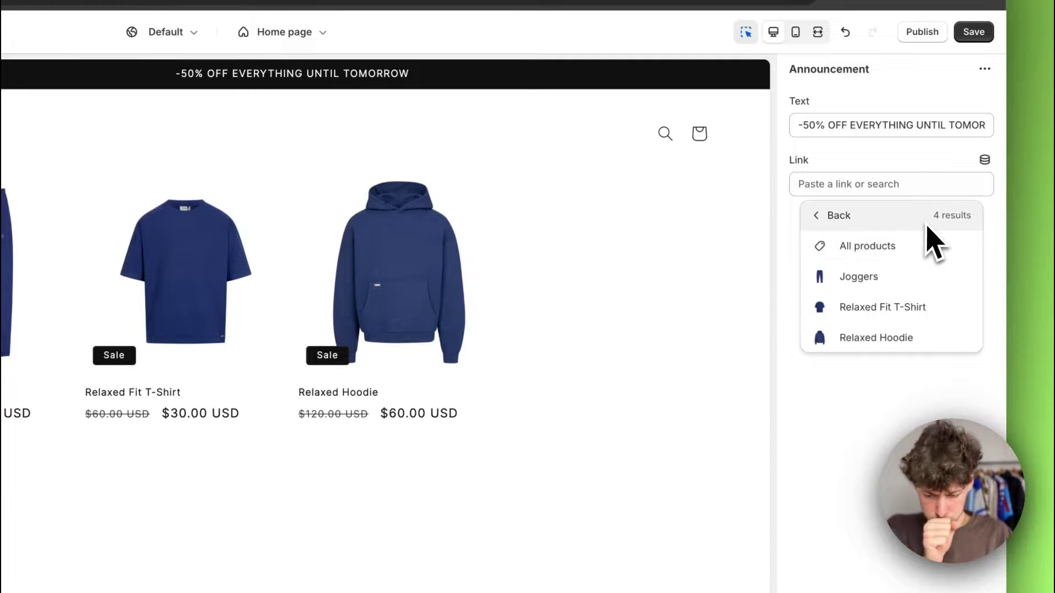
click(816, 217)
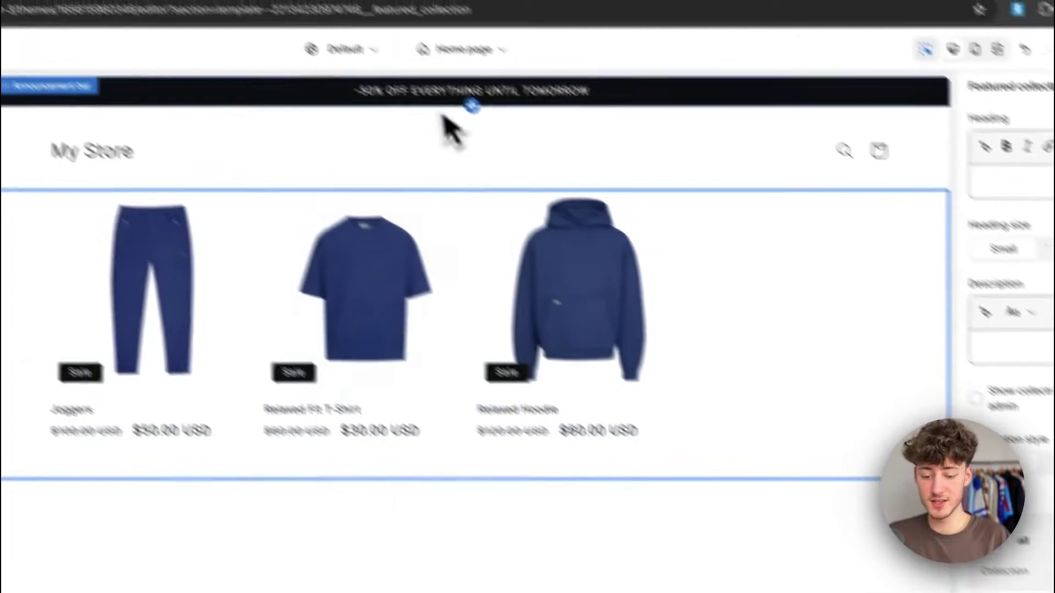
Select the Header section and open the Logo settings in the theme settings
click(539, 148)
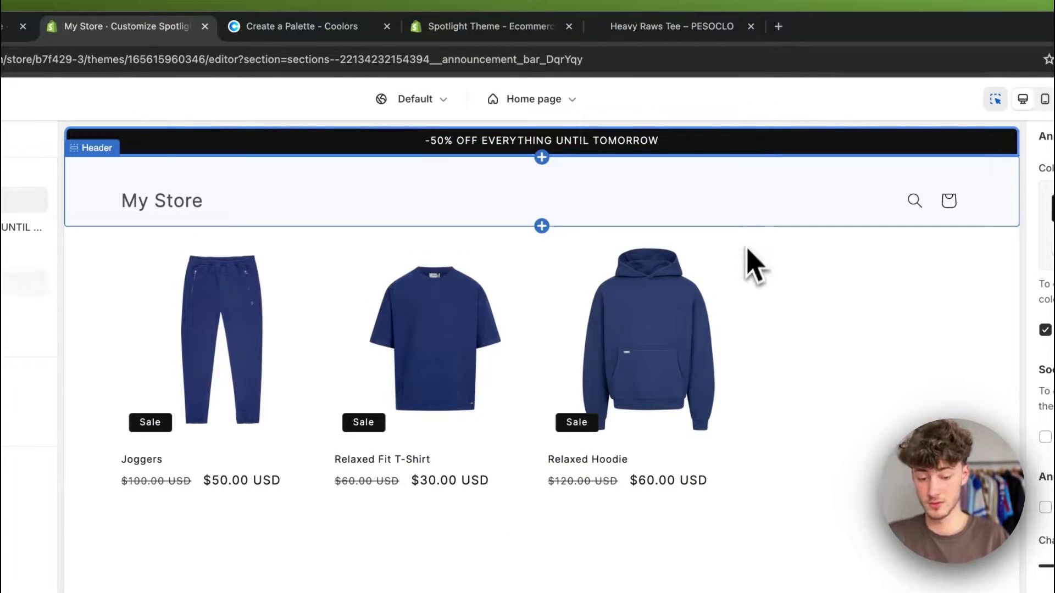
click(725, 206)
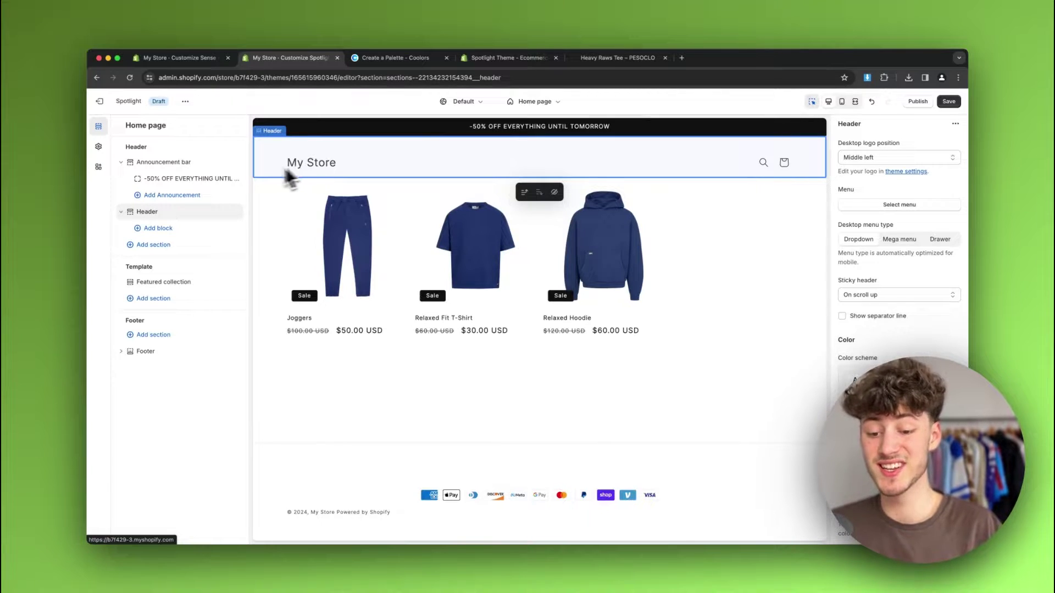
click(99, 147)
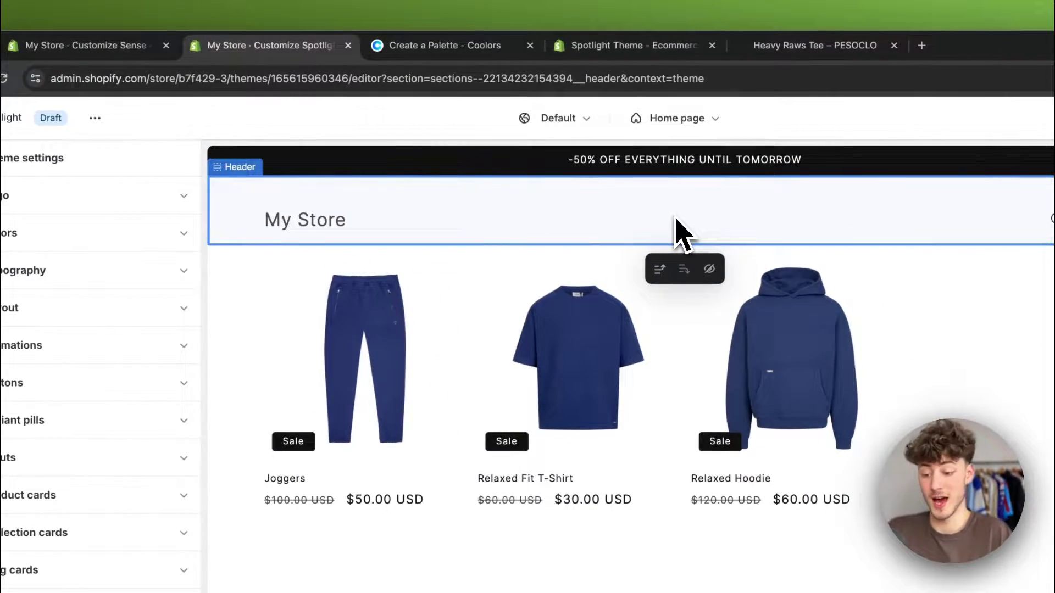
click(113, 267)
click(113, 264)
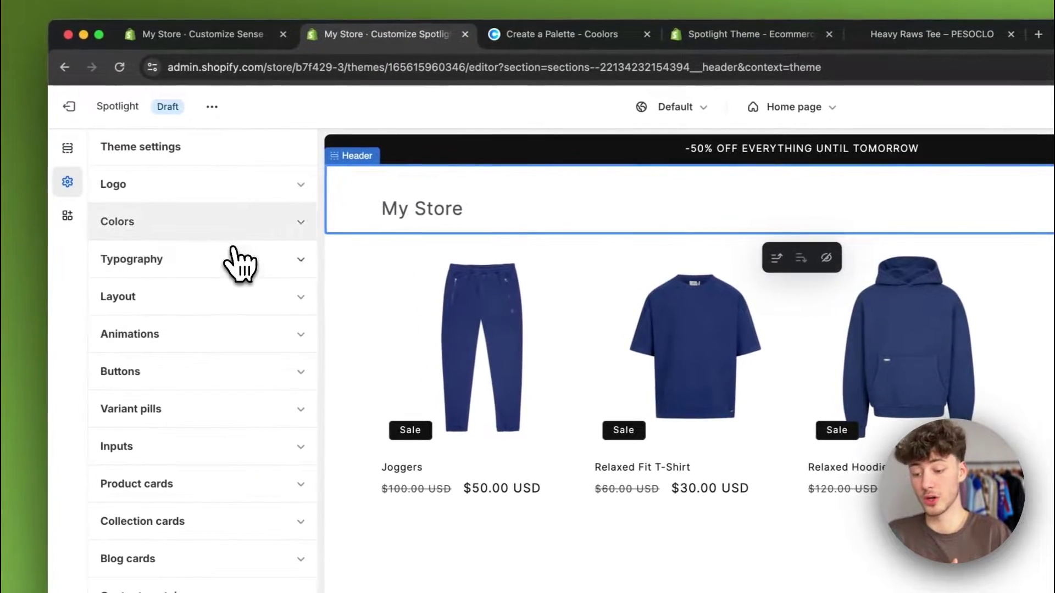
click(111, 234)
click(231, 225)
click(208, 186)
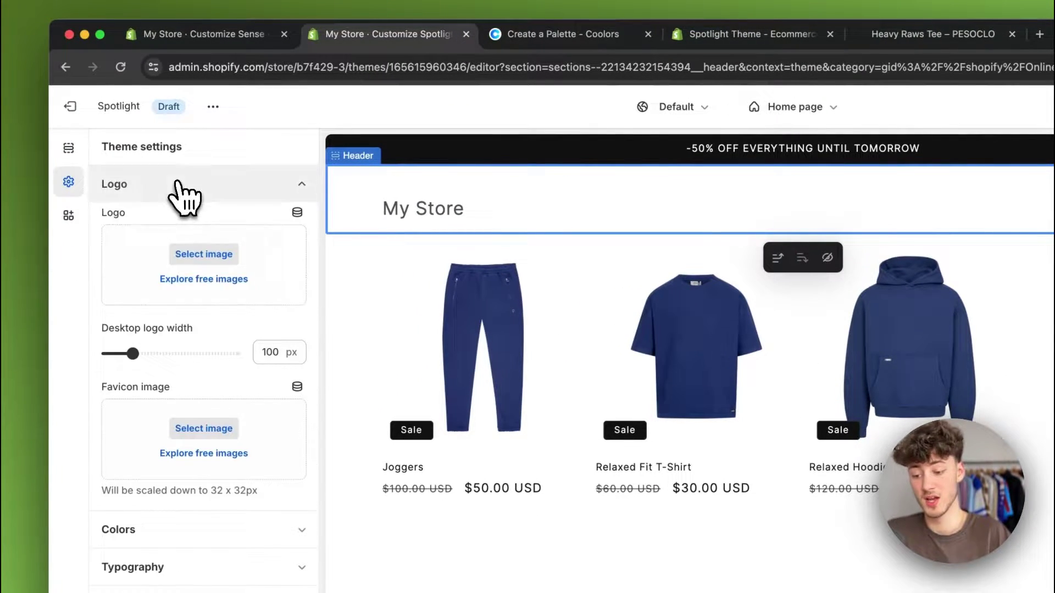
Set the theme's logo to the bold krause_logo_427... PNG from the store's image library
click(224, 252)
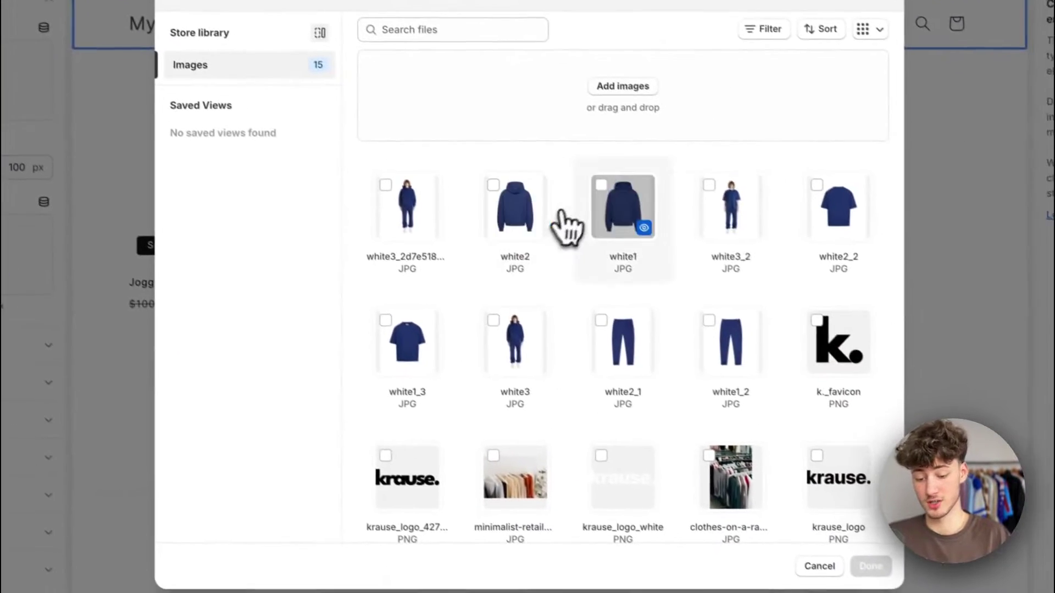
scroll(632, 434, down, 1)
click(377, 448)
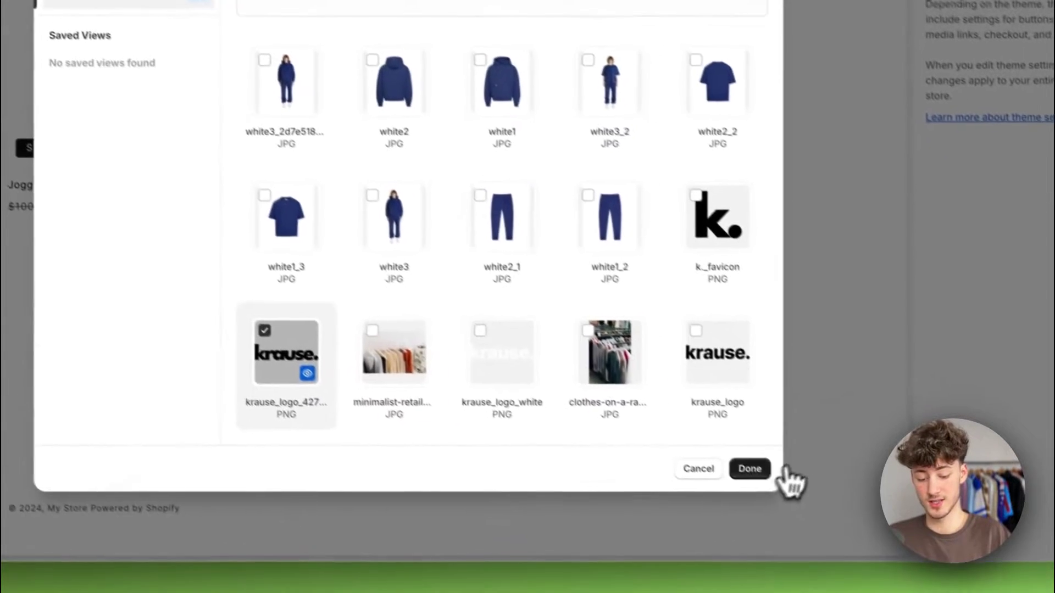
click(859, 557)
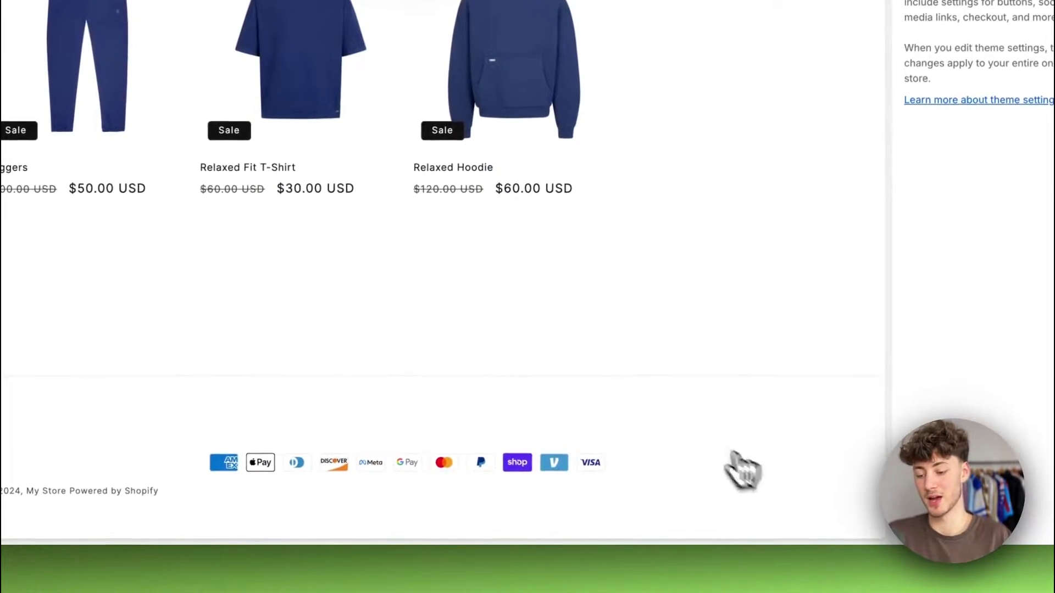
Set the desktop logo width to 120 px
click(247, 236)
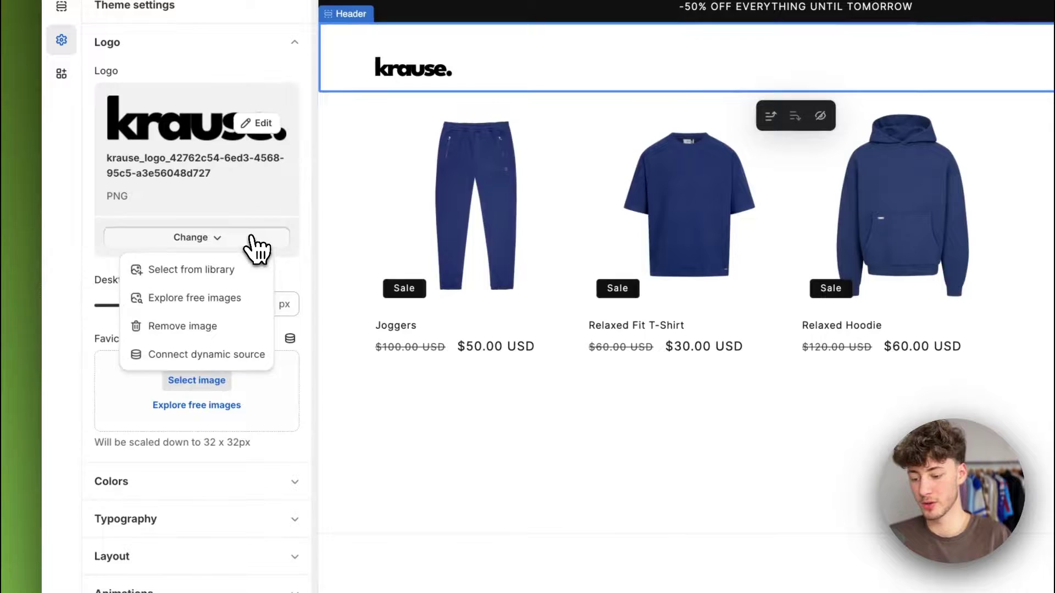
click(251, 237)
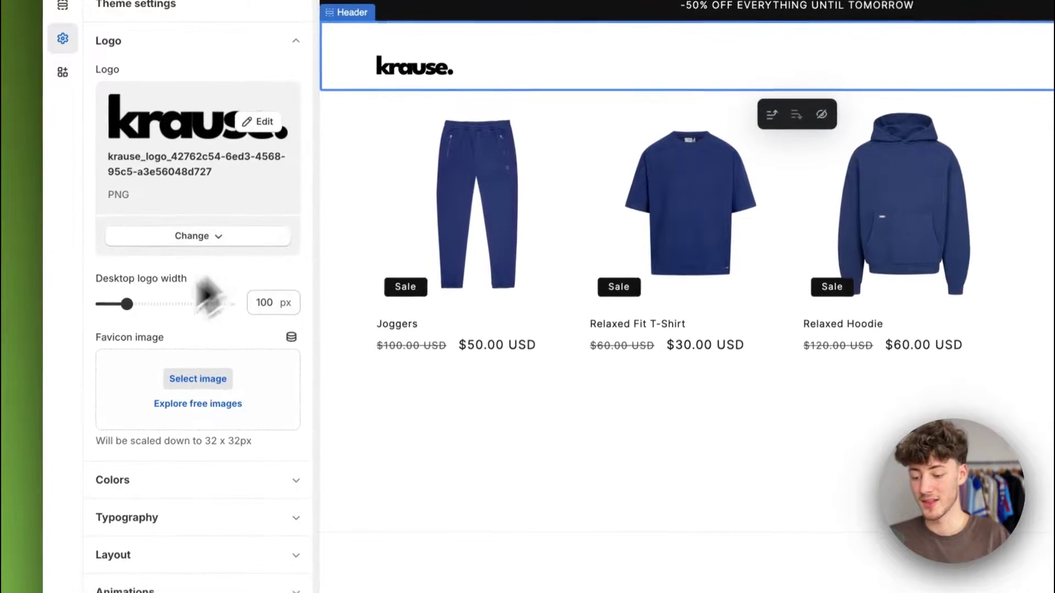
drag(97, 282, 226, 290)
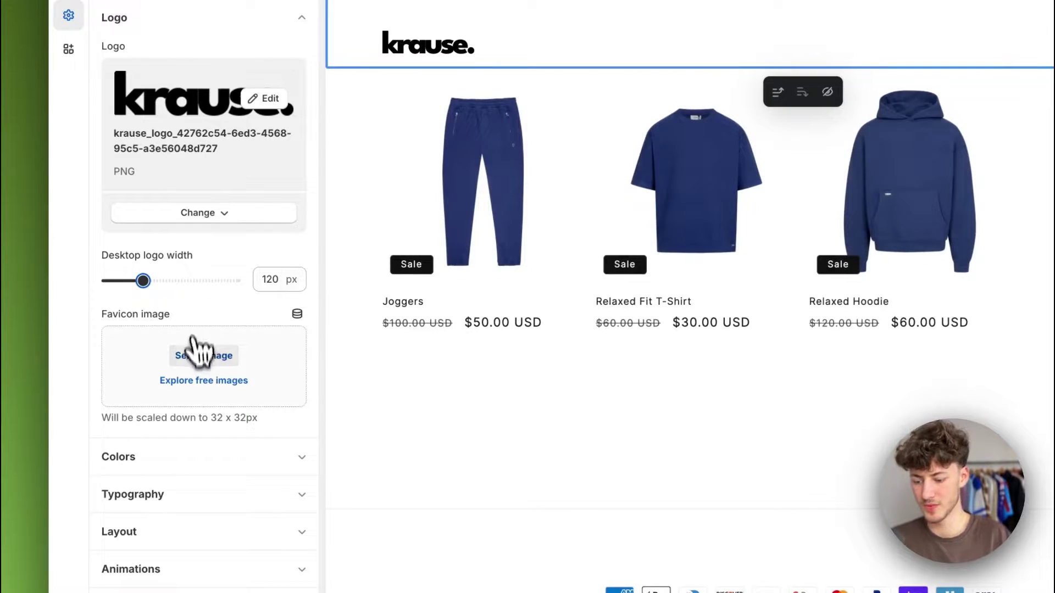
Set the favicon image to the k._favicon PNG from the store's image library
click(209, 354)
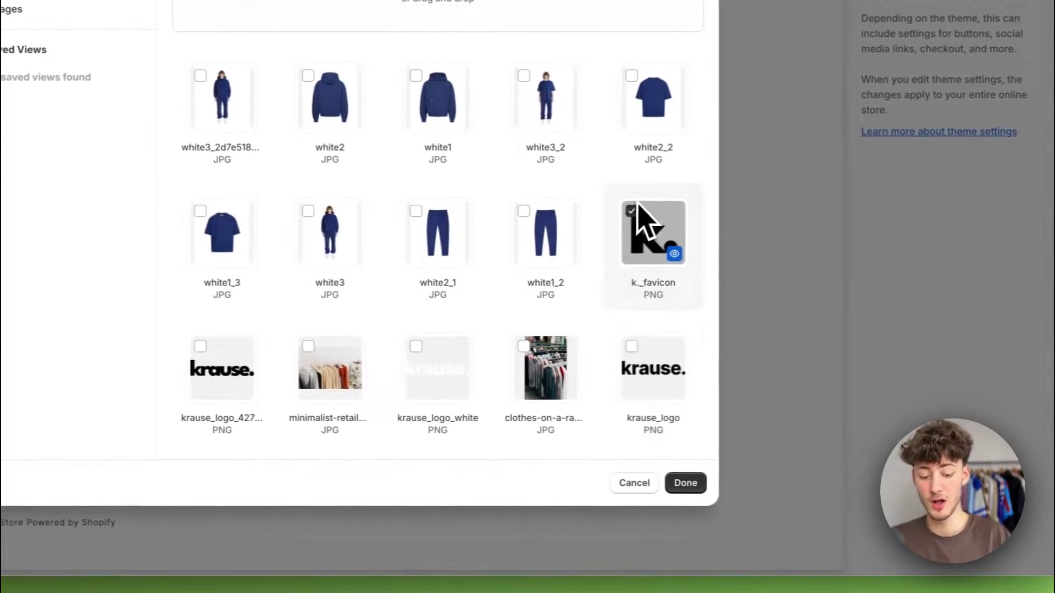
click(874, 249)
click(687, 483)
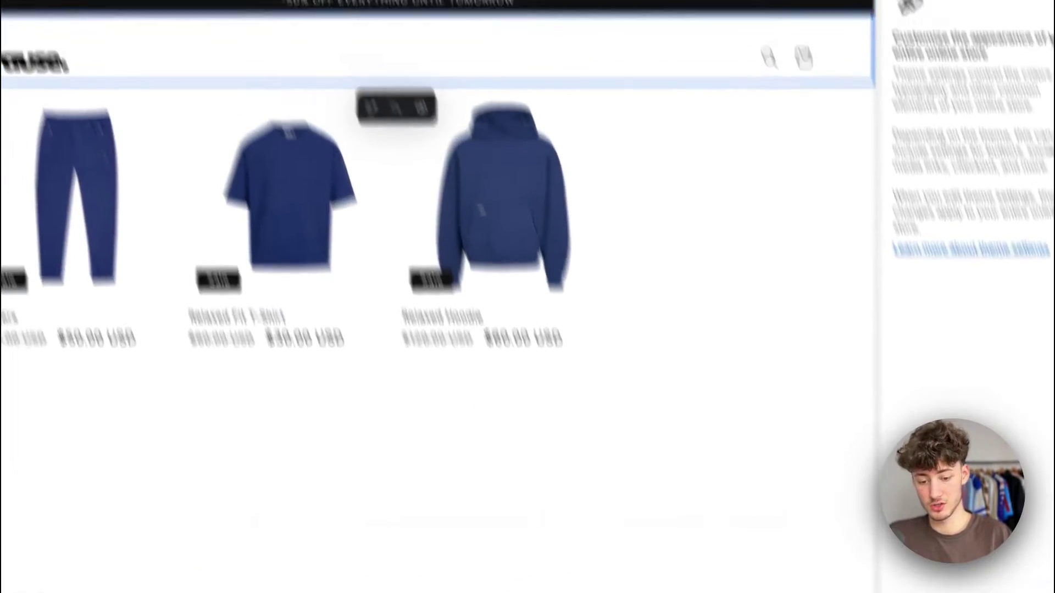
Search Google for "favicon" in a new browser tab and view the Wikipedia example among the image results
click(691, 50)
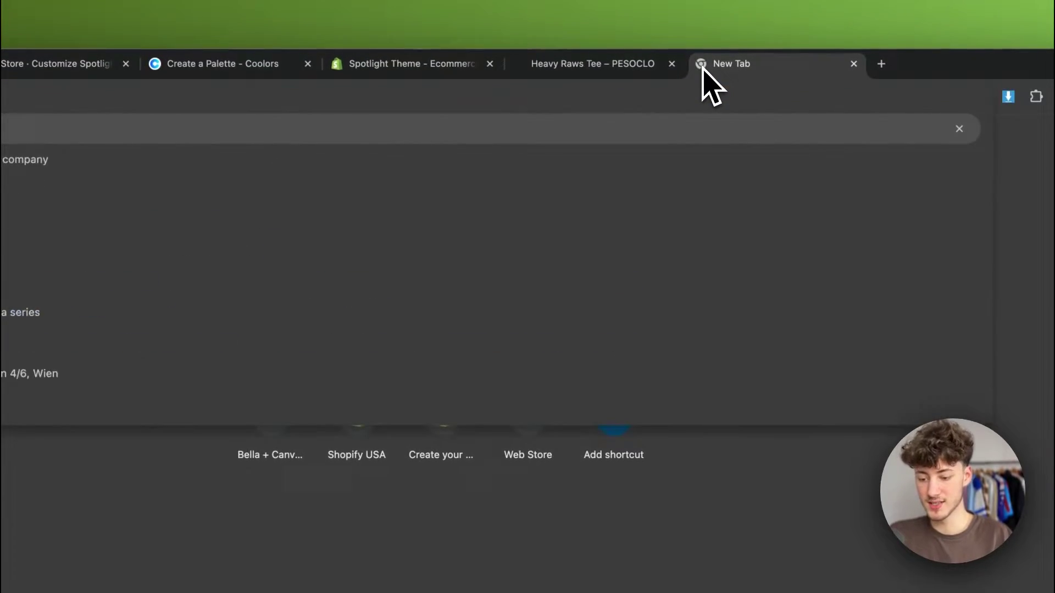
text(favicon)
key(Return)
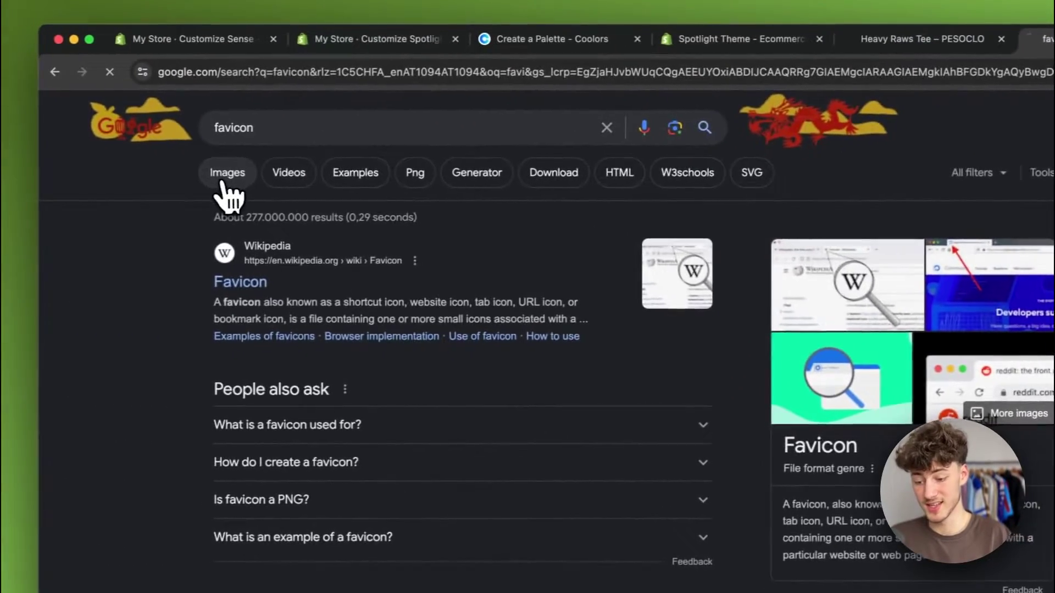
click(225, 181)
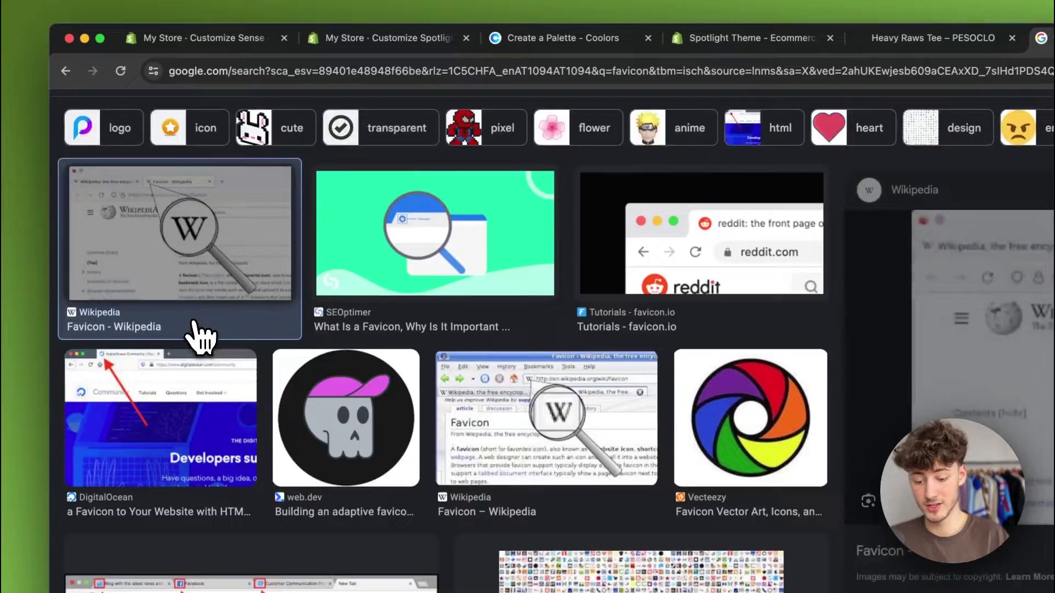
click(200, 334)
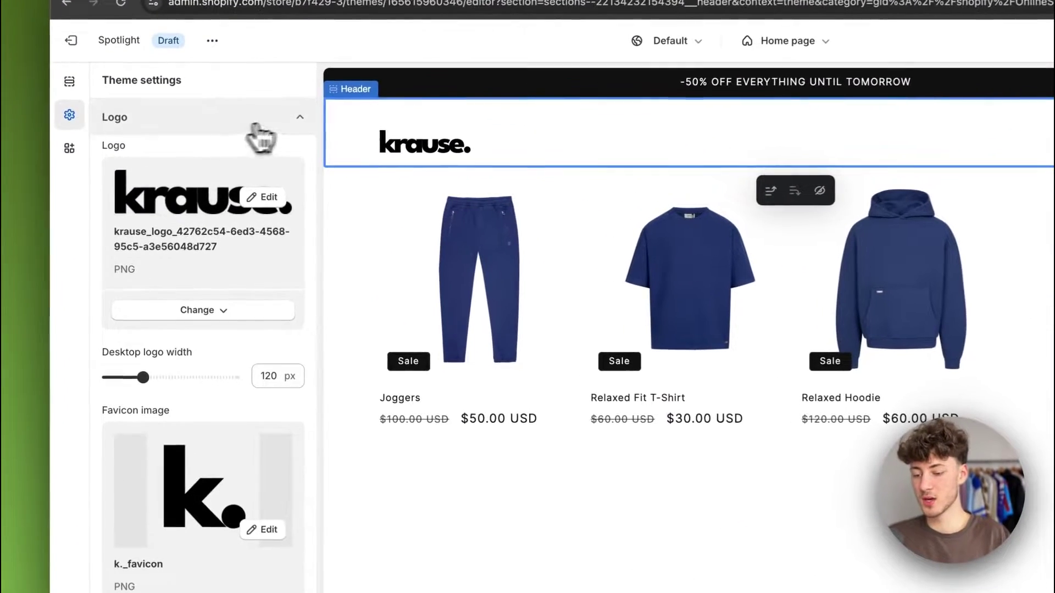
Open the theme's color schemes, and switch to Coolors to generate a series of random color palettes for inspiration
click(222, 149)
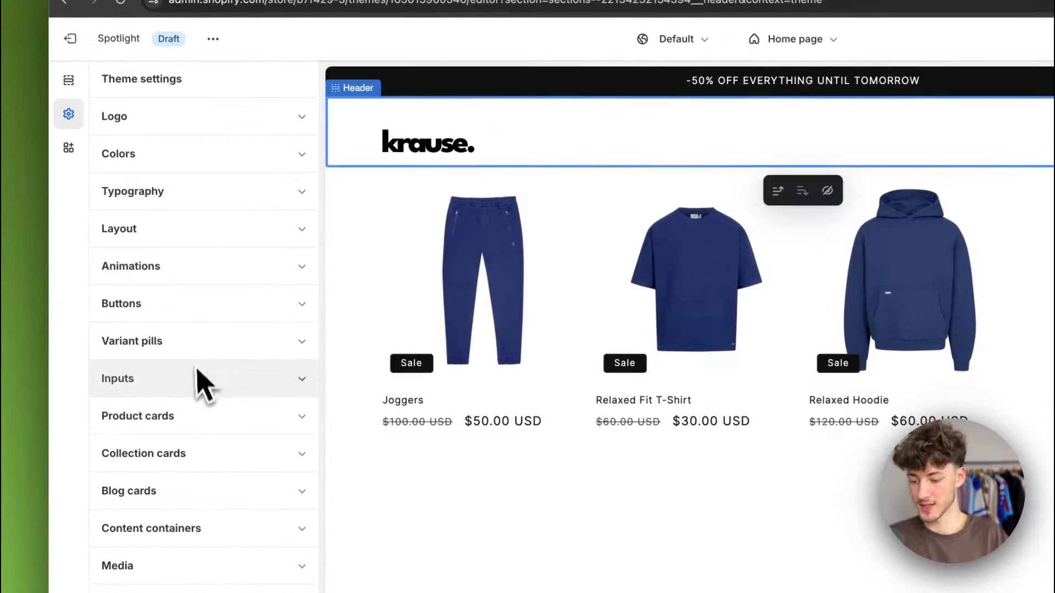
click(246, 169)
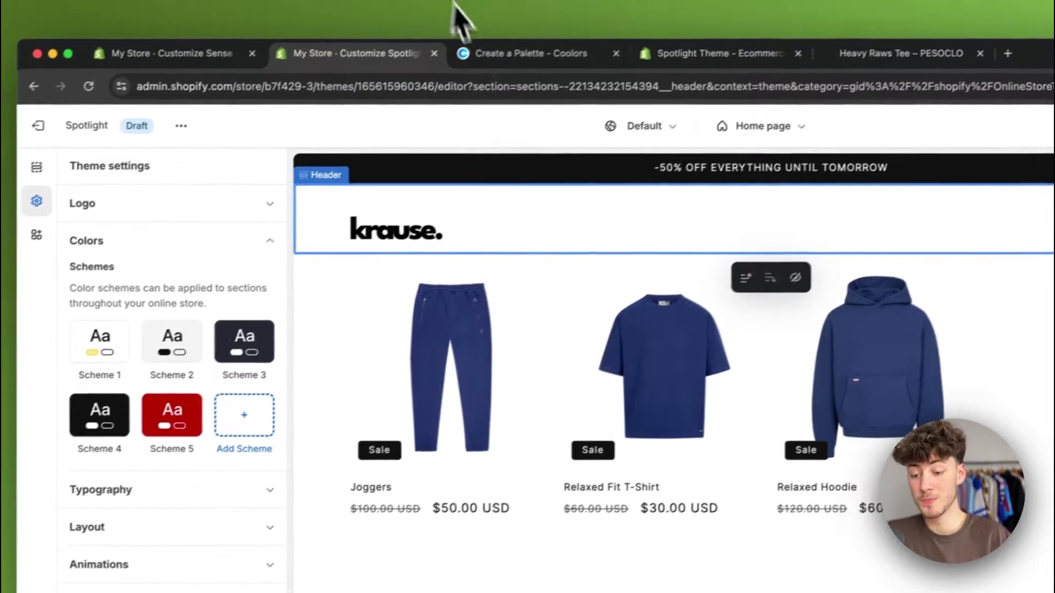
click(513, 38)
key(space)
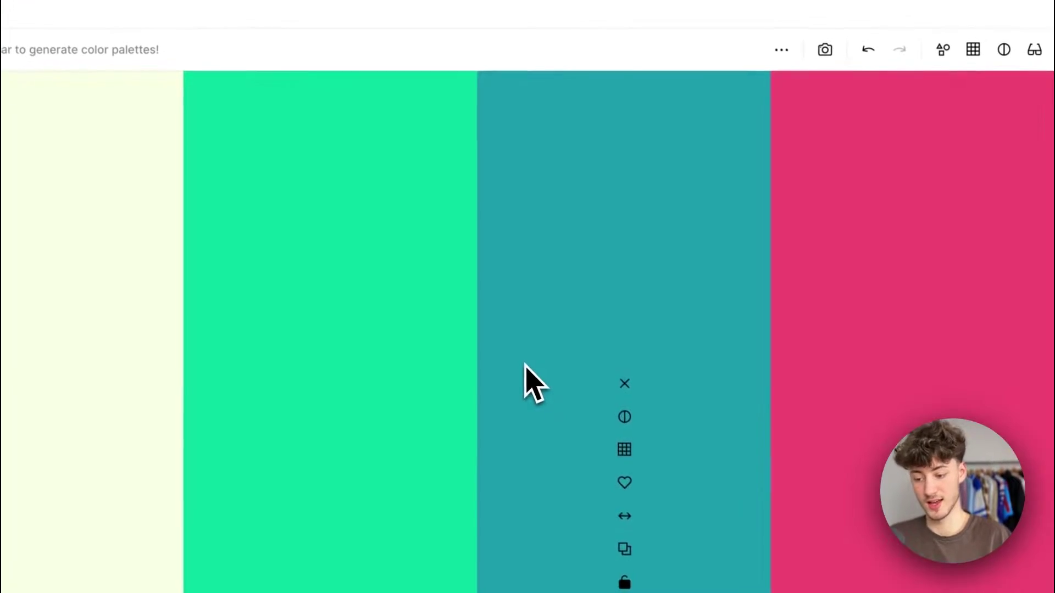
key(space)
key(space)
key(space)
key(space)
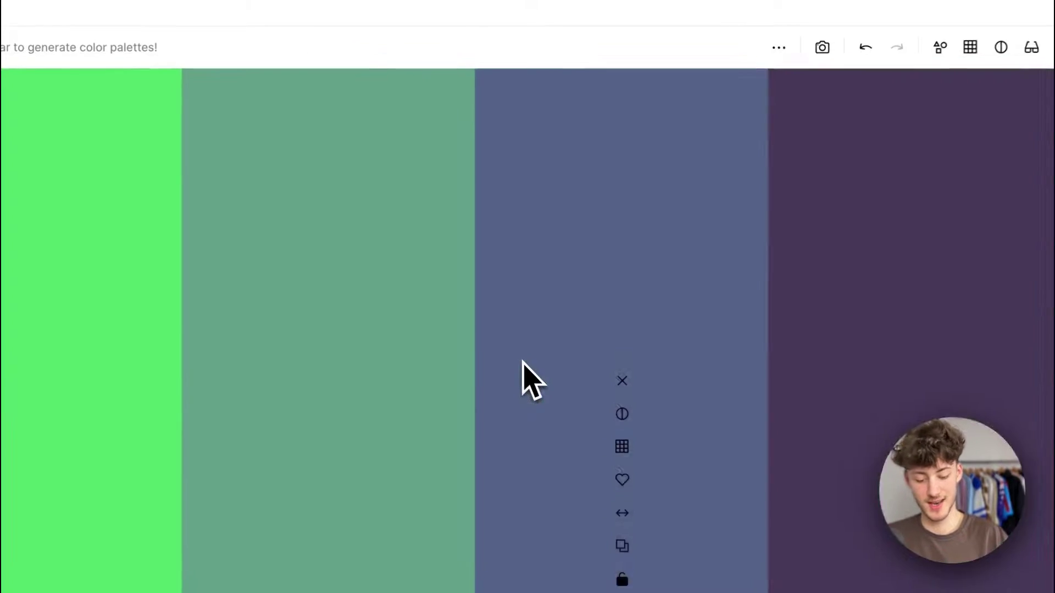
key(space)
key(space)
key(space)
key(space)
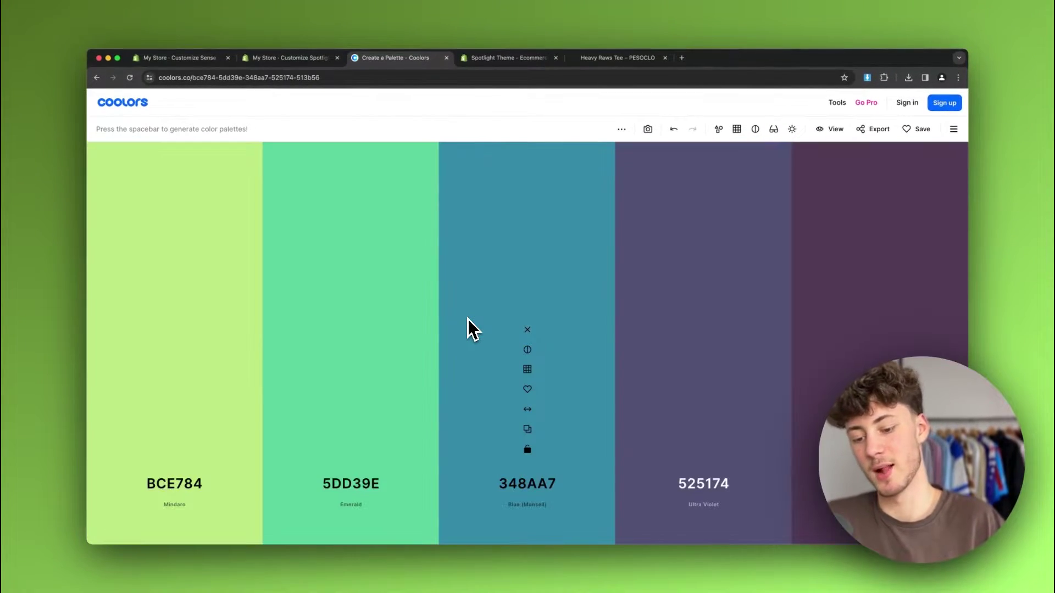
Return to the Spotlight theme editor and browse the fonts available for headings in the typography settings without choosing one
click(316, 58)
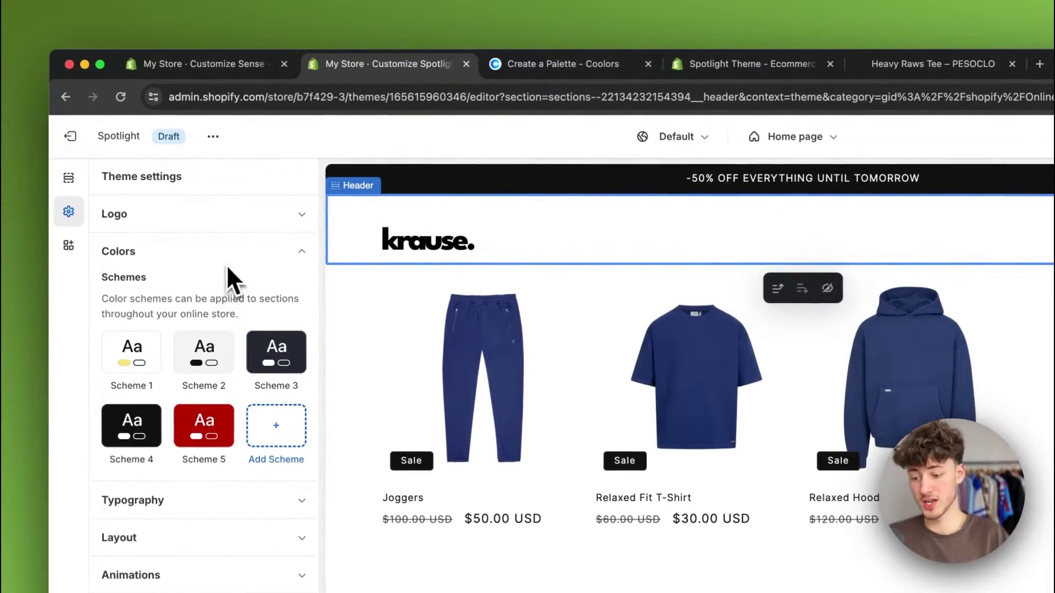
click(234, 261)
click(204, 290)
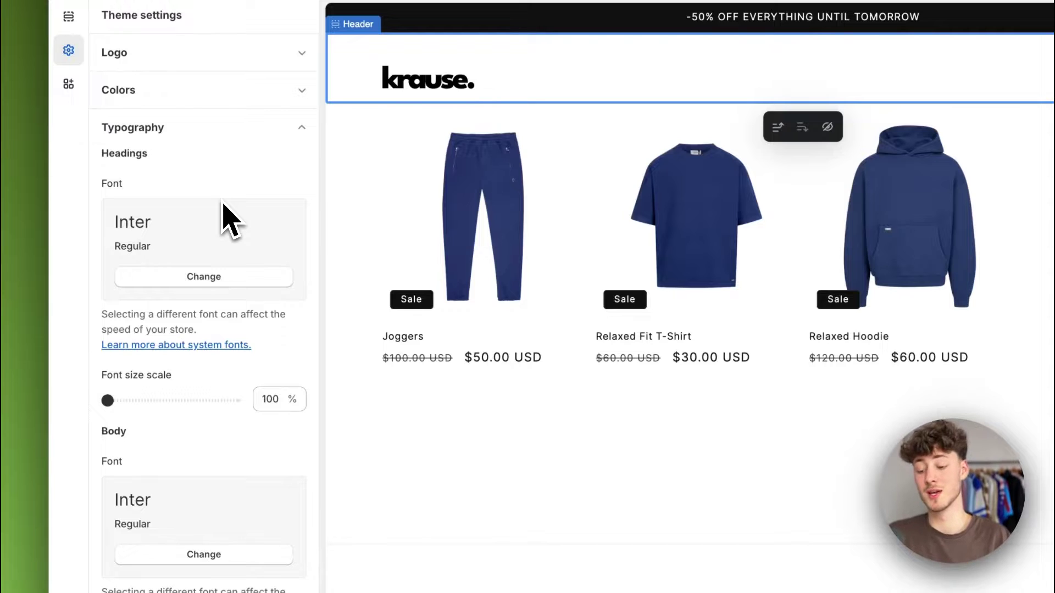
click(228, 277)
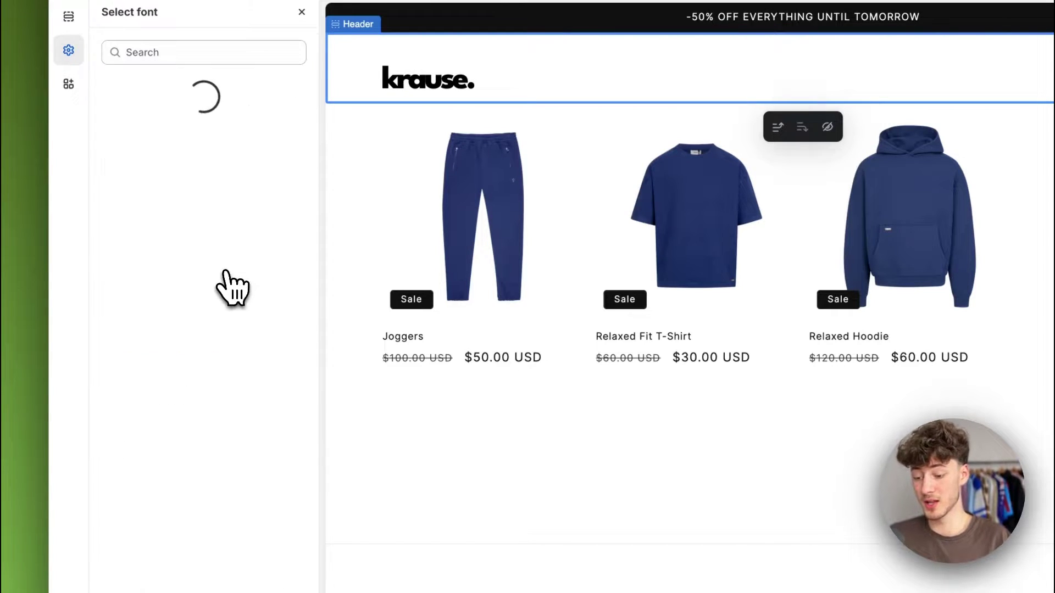
scroll(236, 456, down, 3)
scroll(258, 170, up, 5)
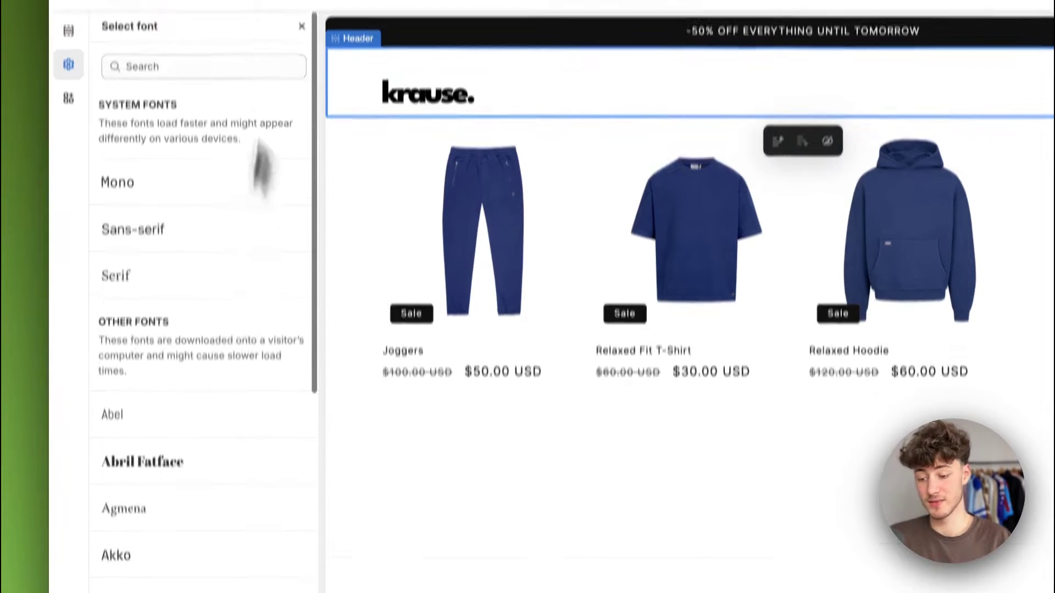
click(301, 12)
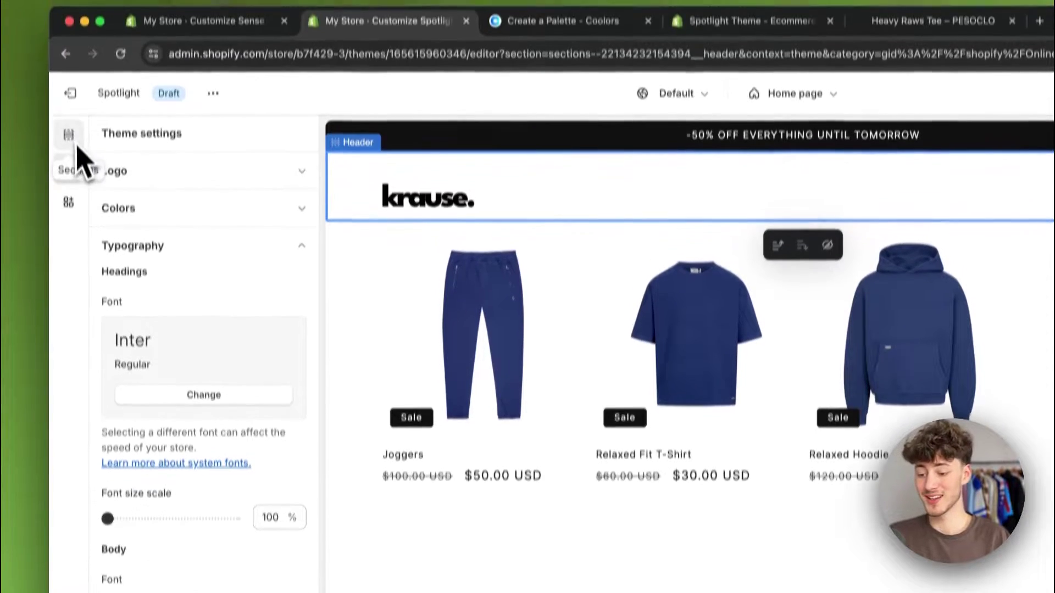
Return to the Header section's settings and set the desktop logo position to Top center
click(68, 106)
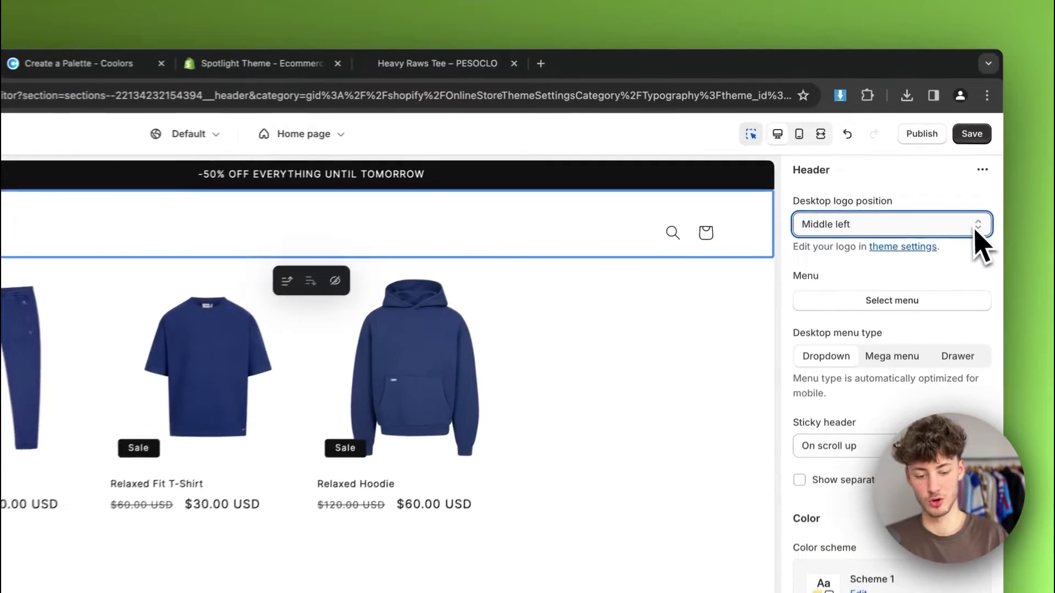
click(955, 158)
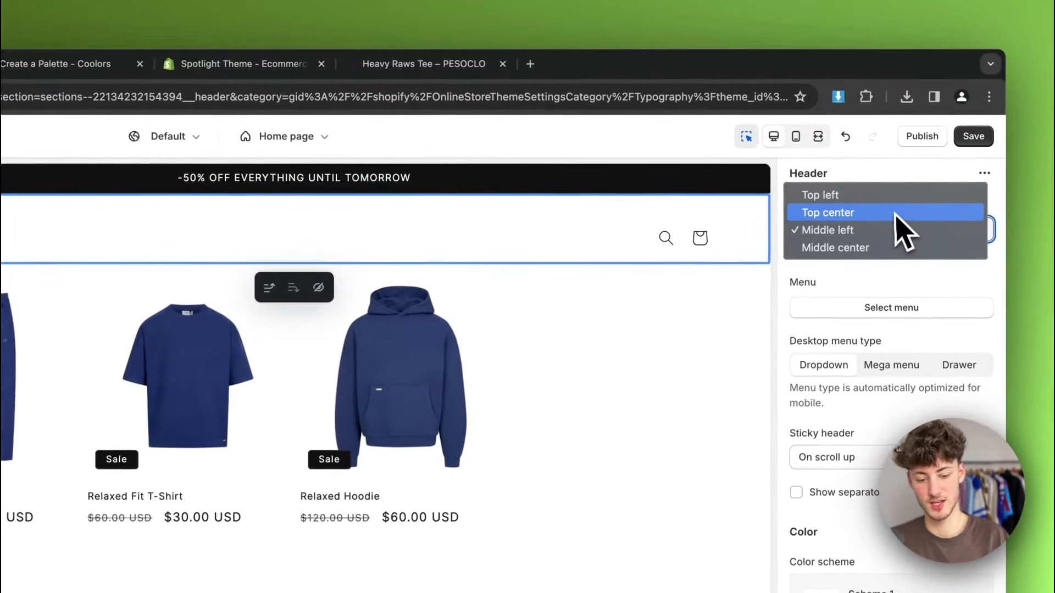
click(860, 203)
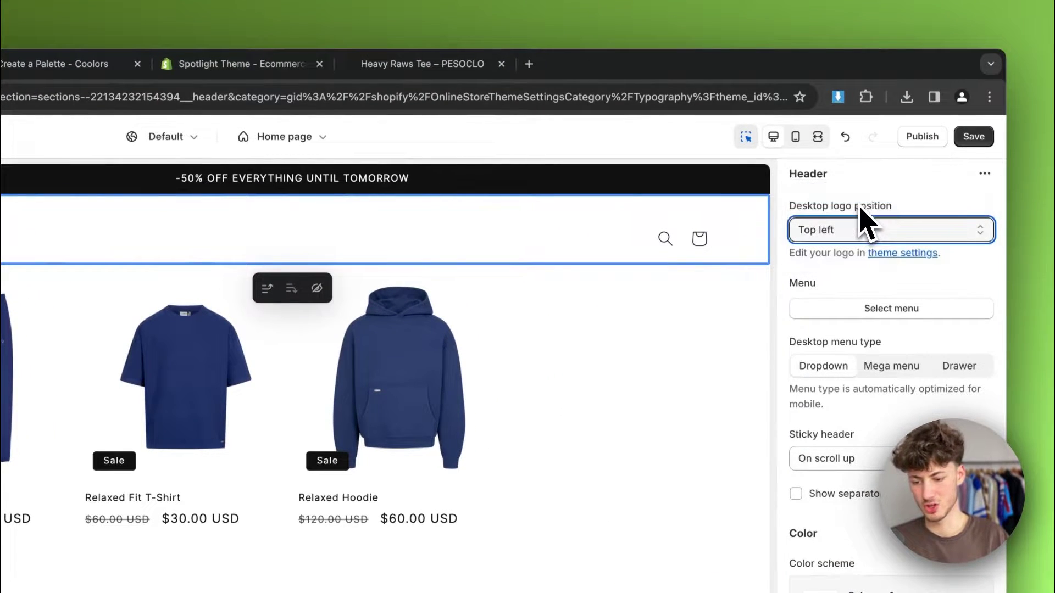
click(905, 235)
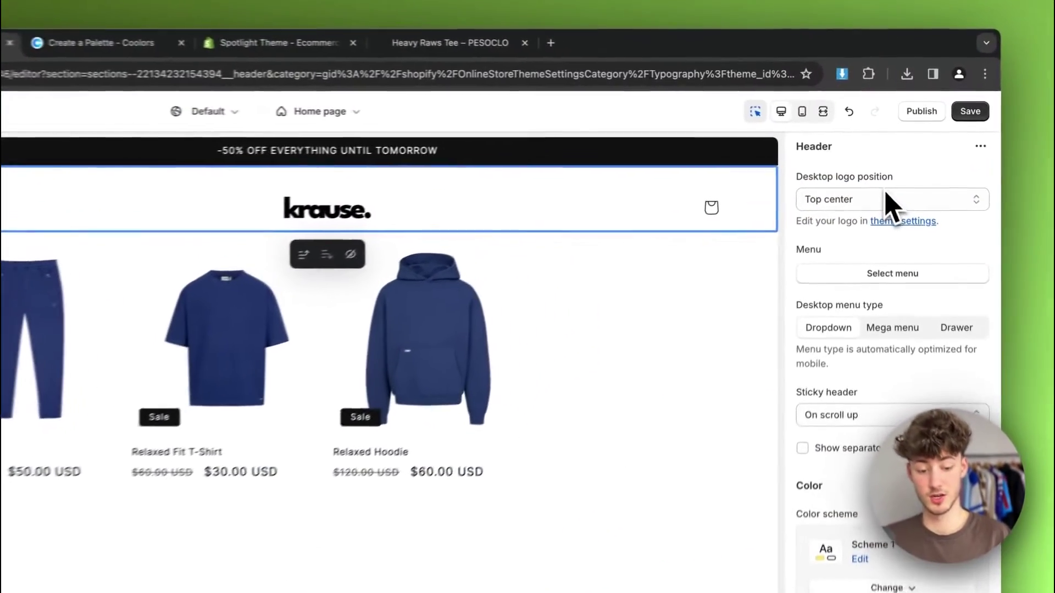
click(894, 156)
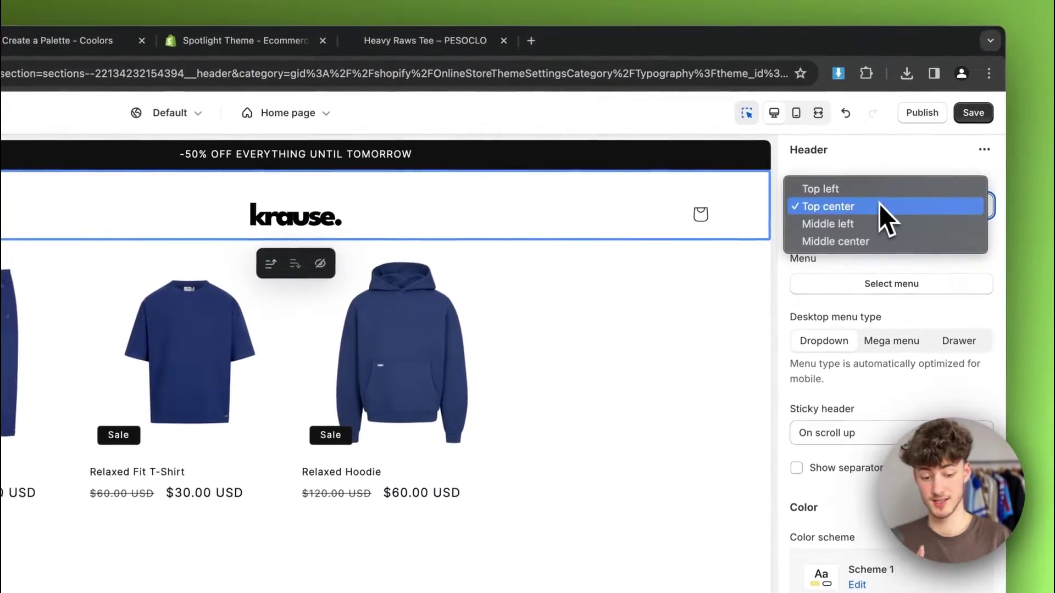
click(897, 283)
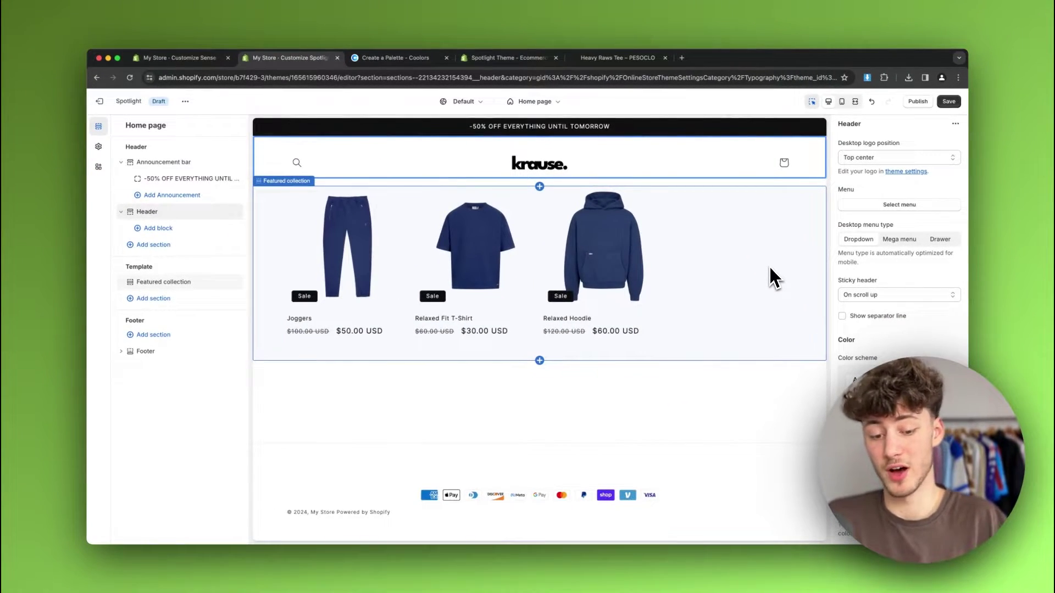
Assign the Main menu as the header's navigation menu
click(899, 204)
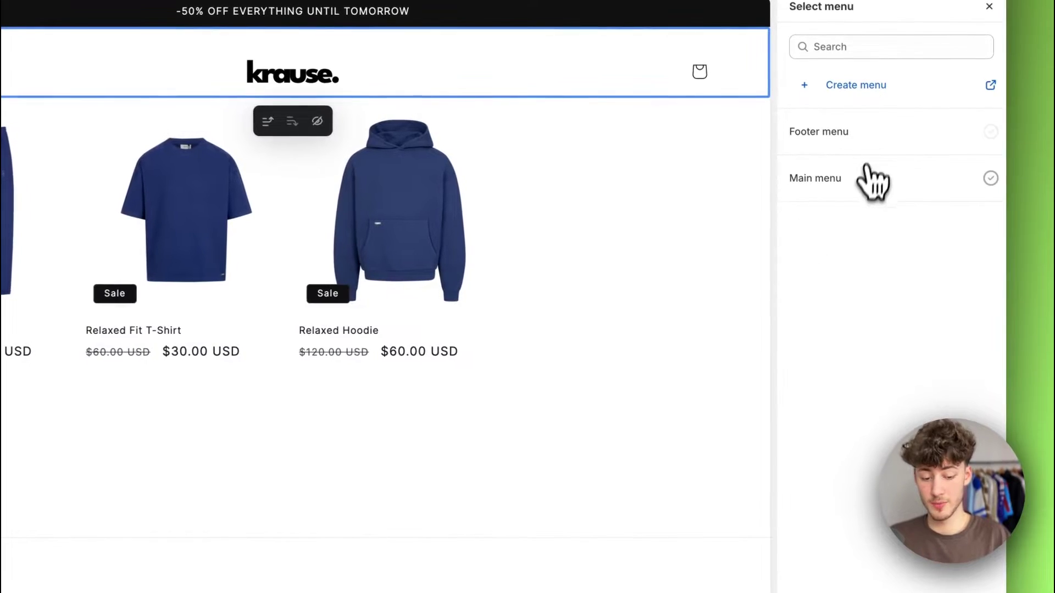
click(866, 190)
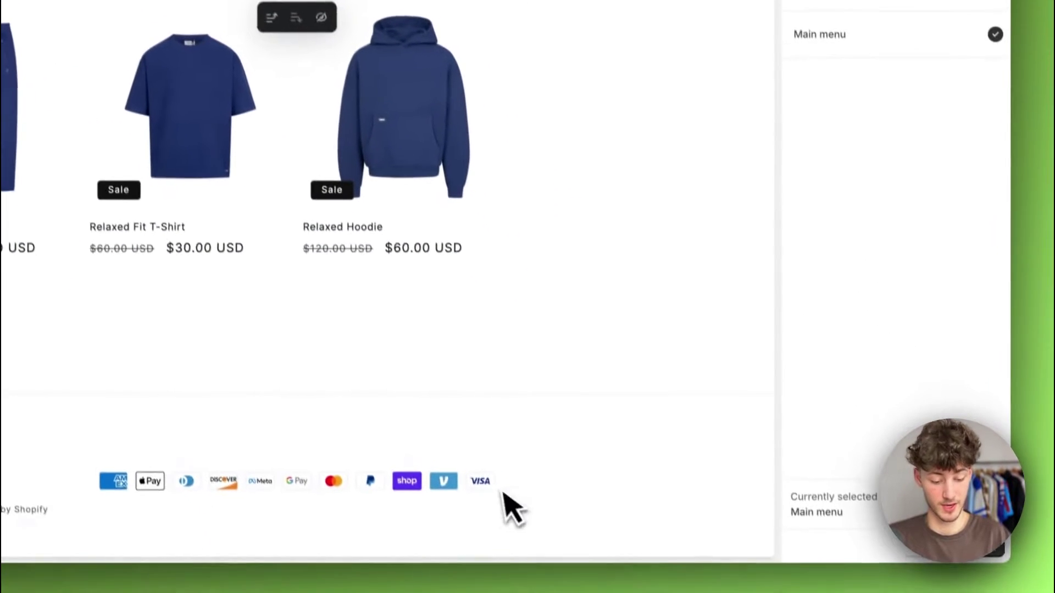
click(939, 490)
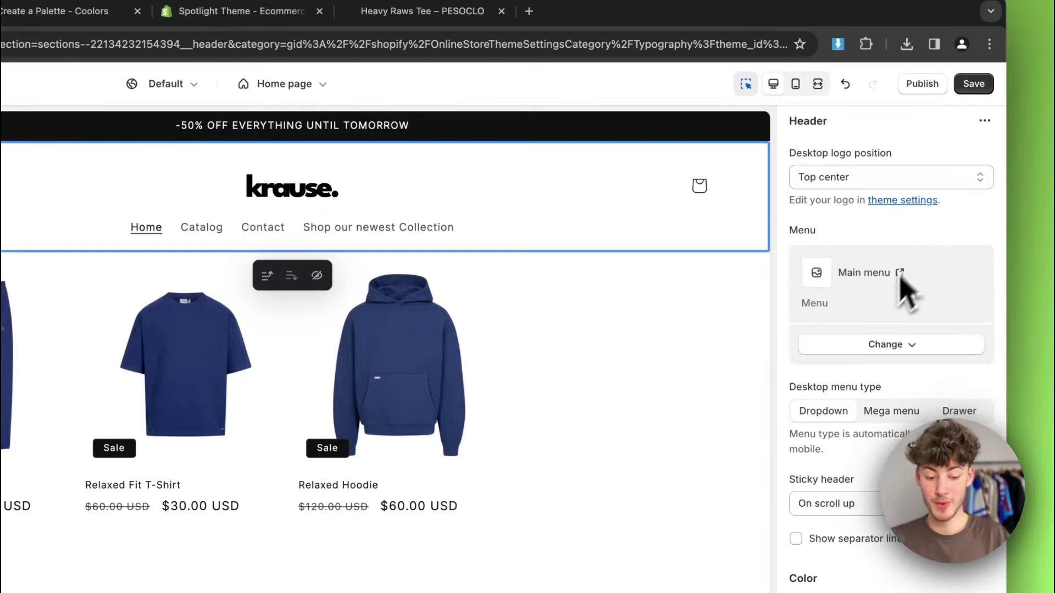
Open the Main menu's editing page to examine its menu items, and return to the Spotlight theme editor
click(899, 273)
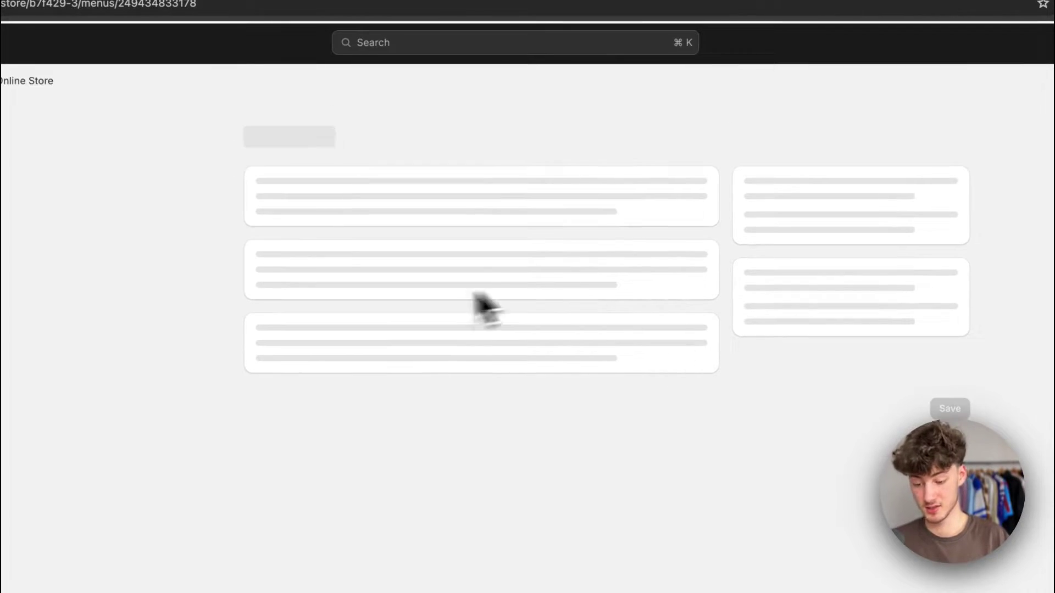
drag(261, 256, 342, 268)
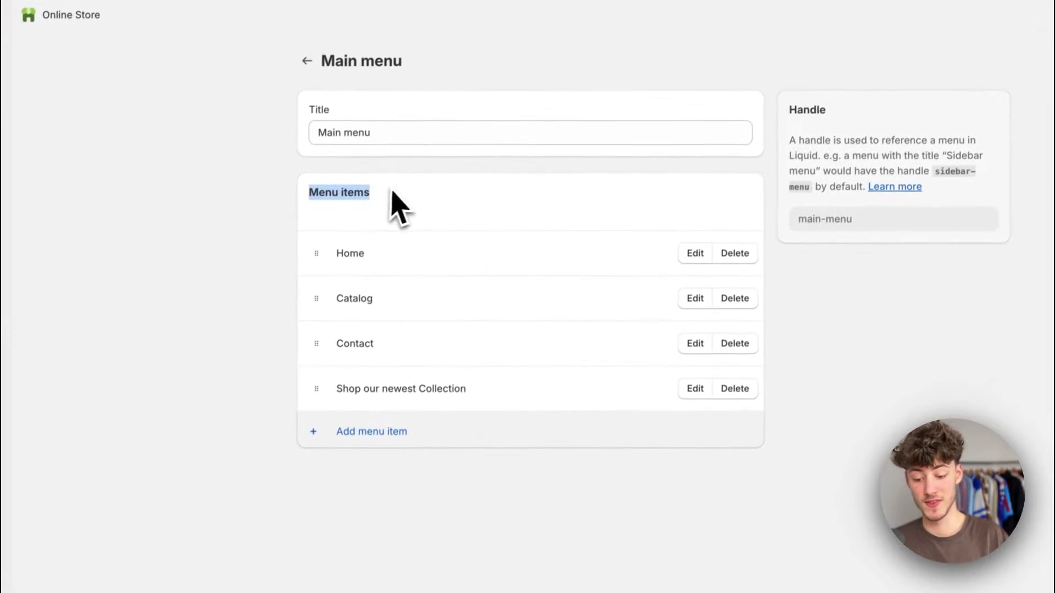
click(310, 492)
click(698, 383)
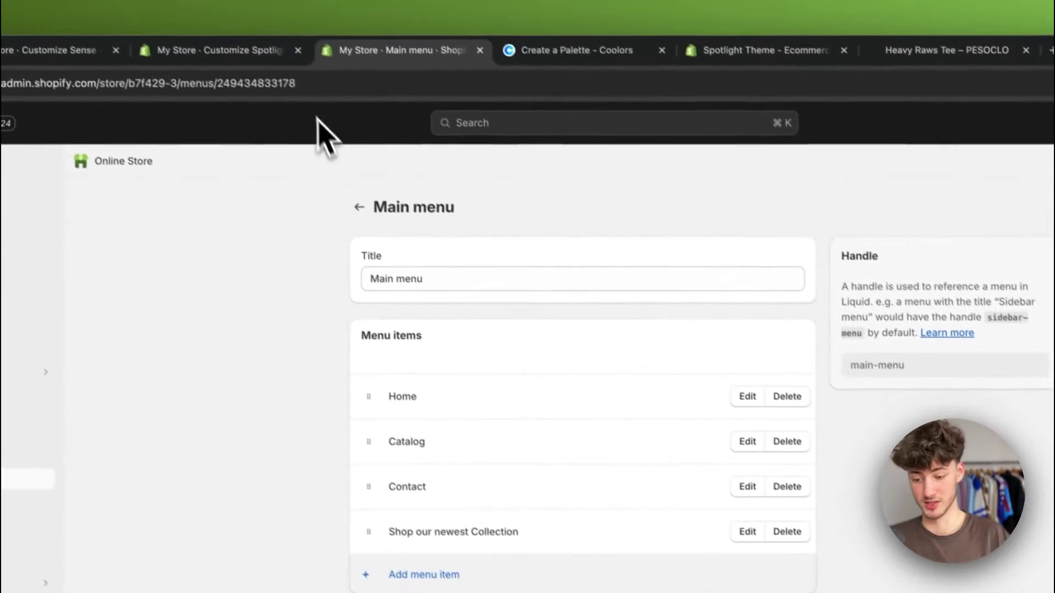
click(278, 49)
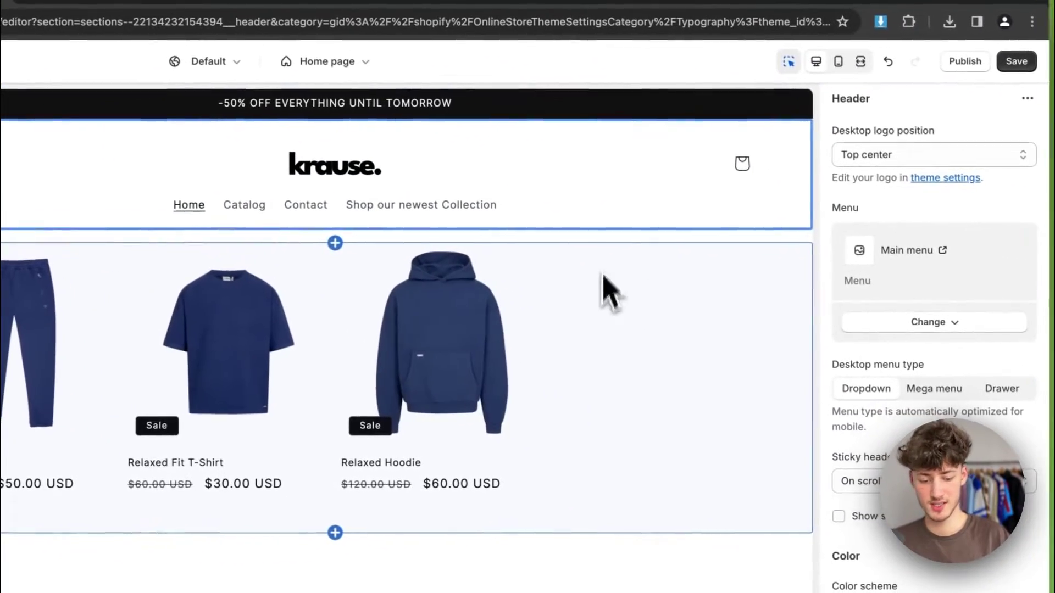
Set the header's desktop menu type to Drawer and open the drawer menu in the preview
scroll(913, 358, down, 1)
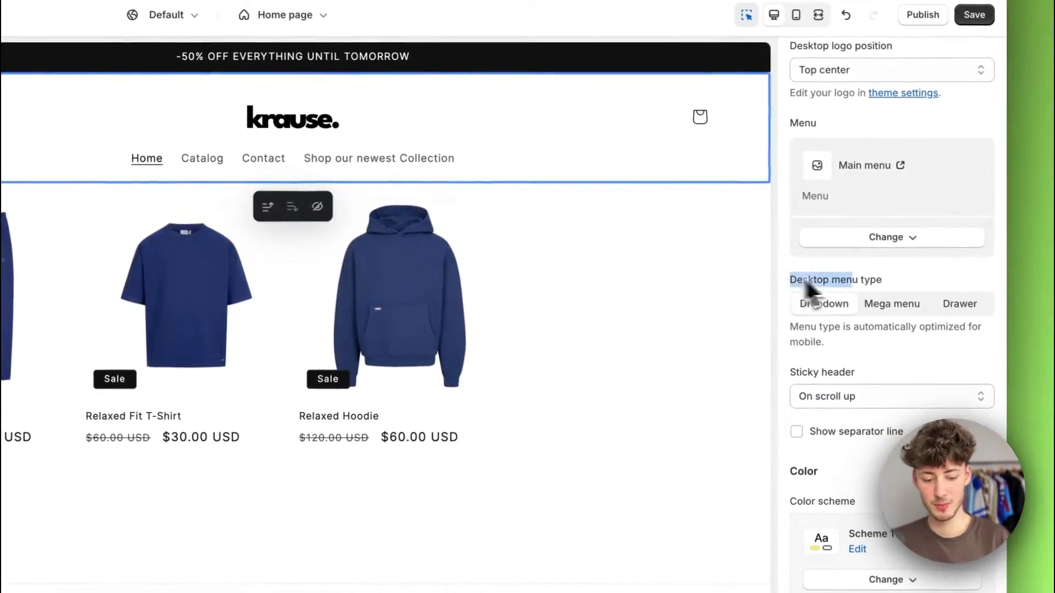
click(960, 308)
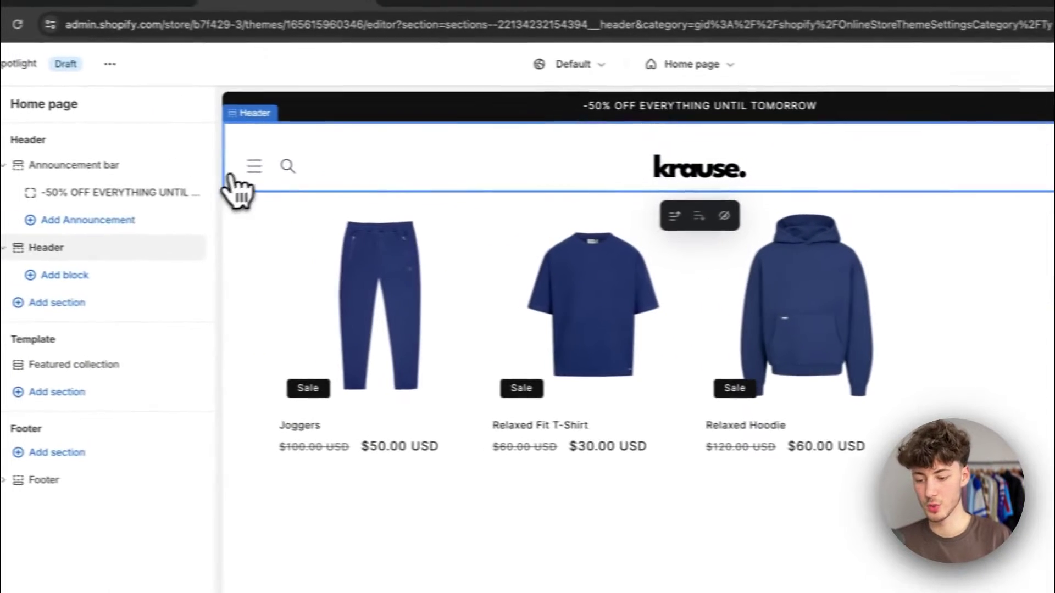
click(251, 165)
click(290, 165)
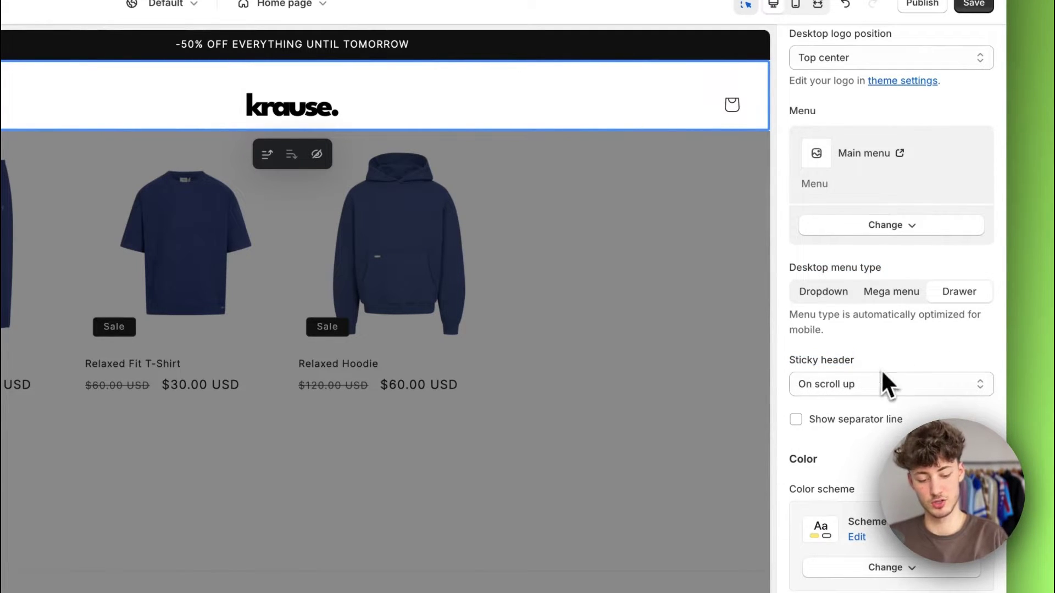
Set the Sticky header option to Always and look over the remaining header settings
drag(881, 368, 784, 371)
click(857, 359)
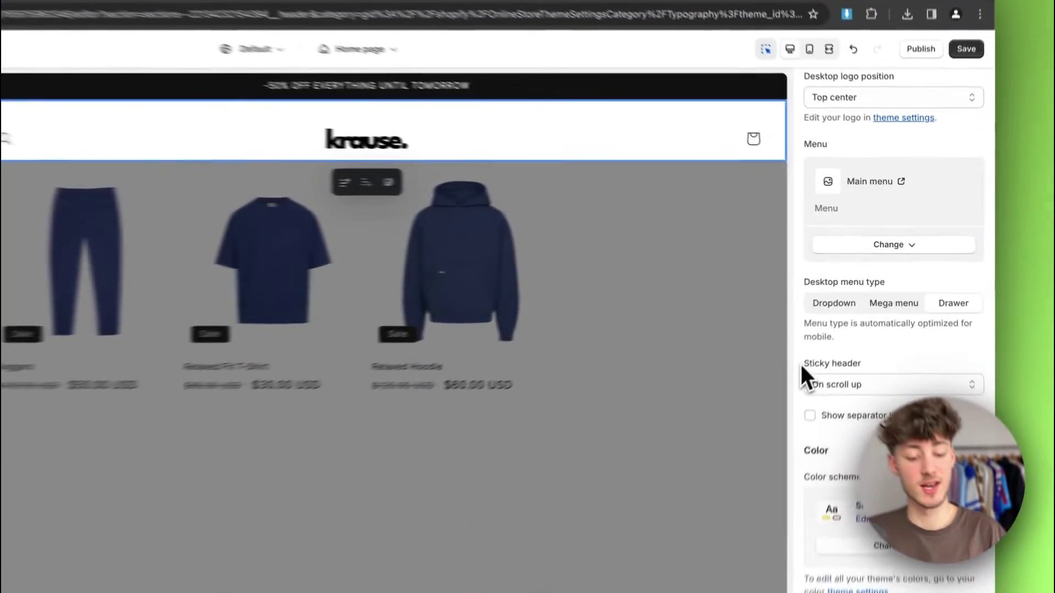
drag(789, 379, 855, 381)
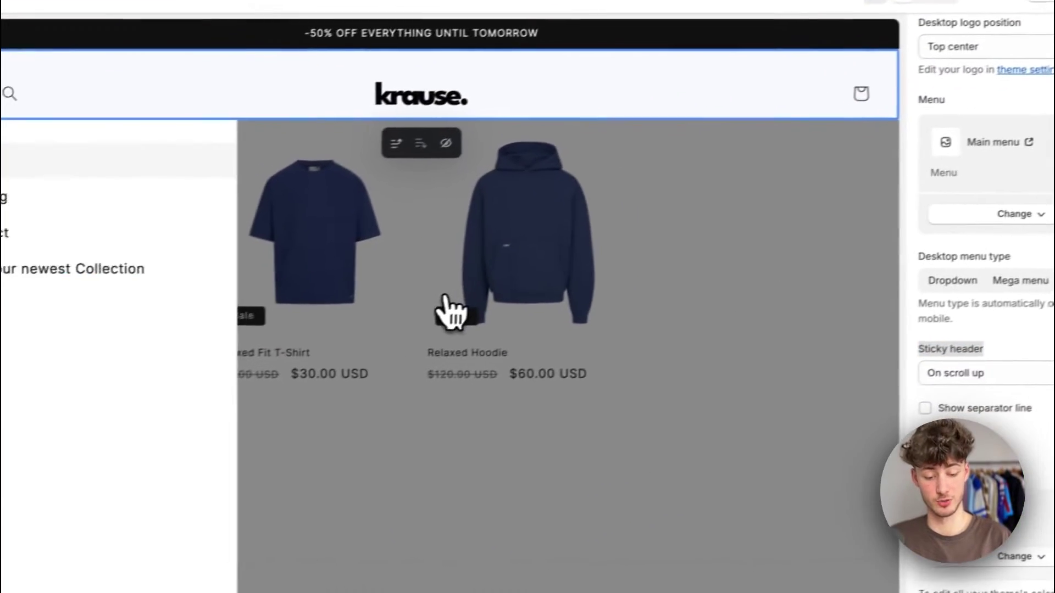
click(859, 391)
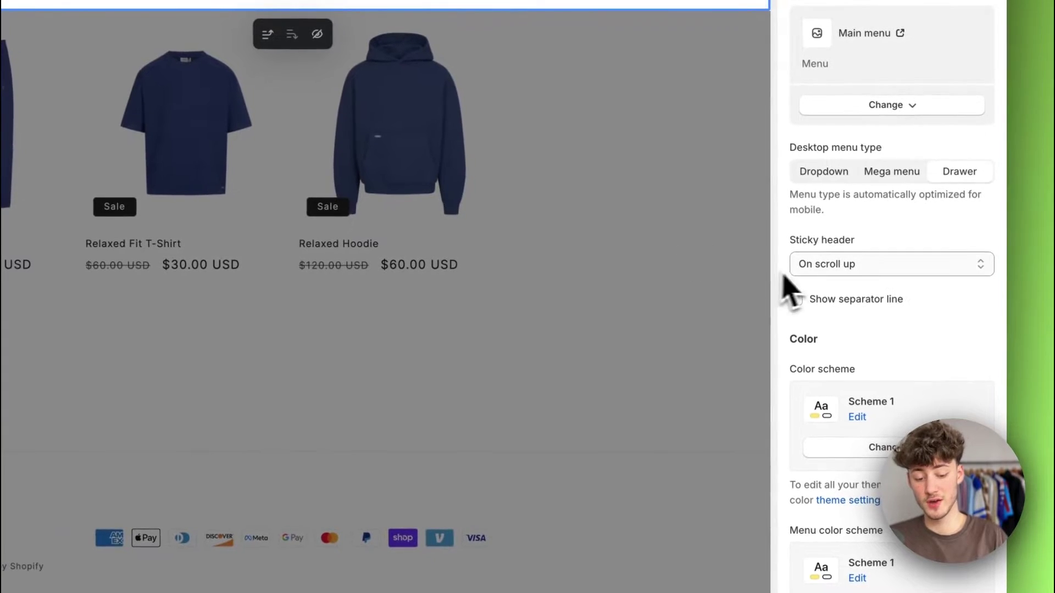
click(812, 268)
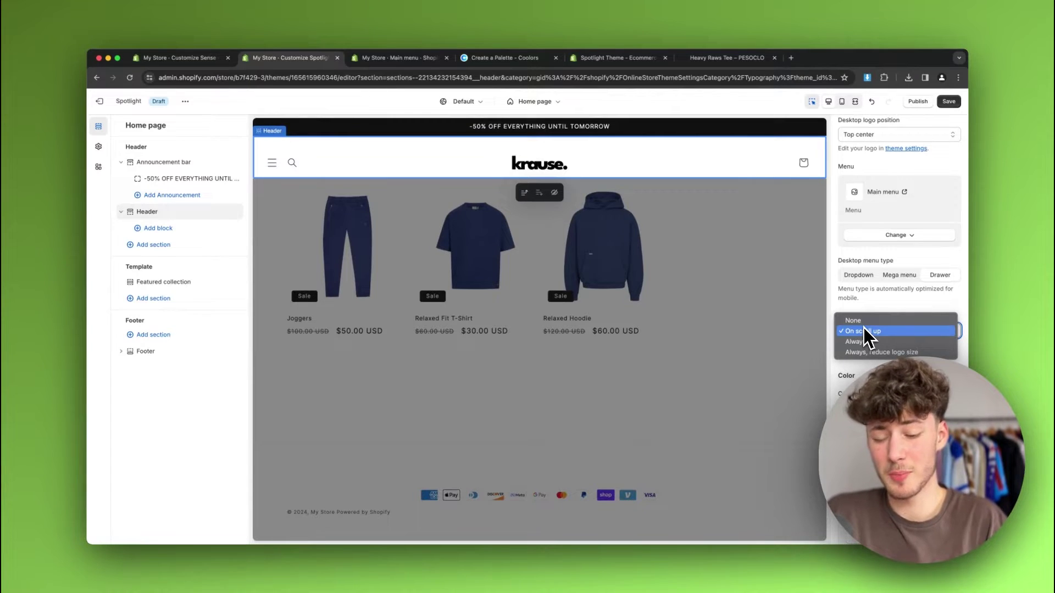
click(863, 331)
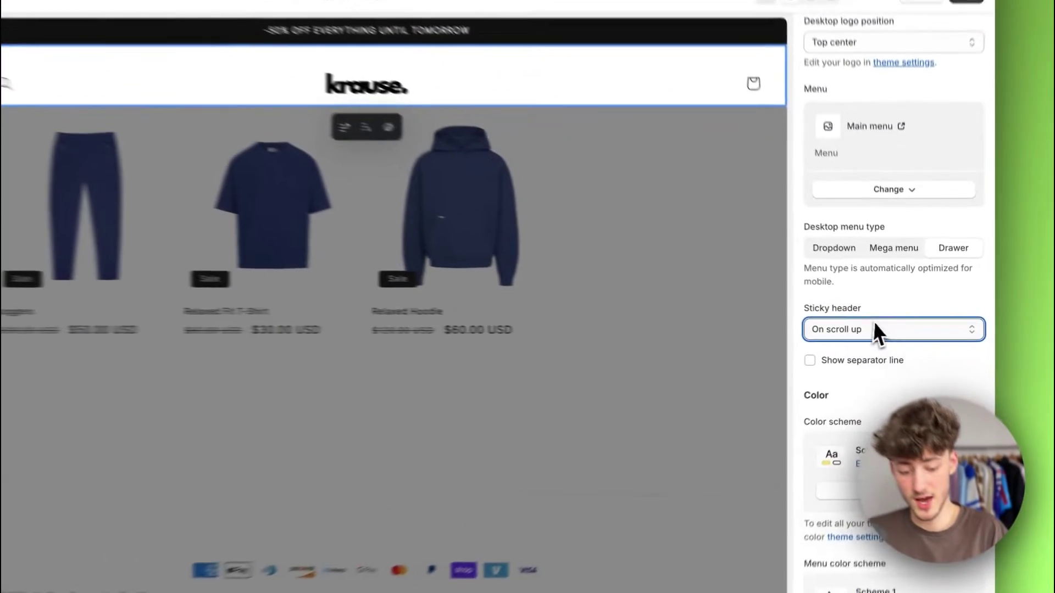
click(888, 330)
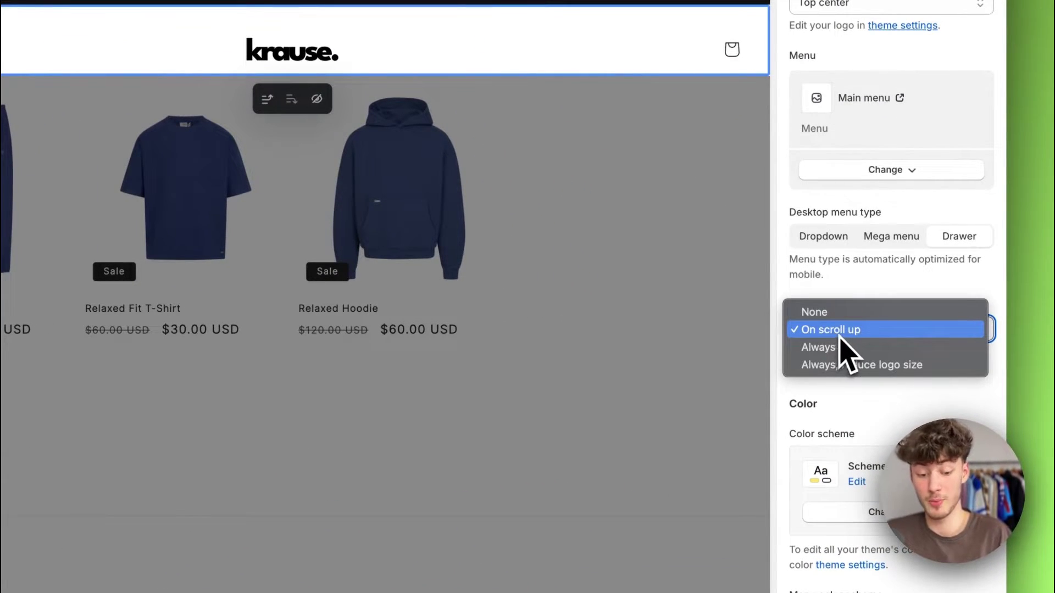
click(839, 346)
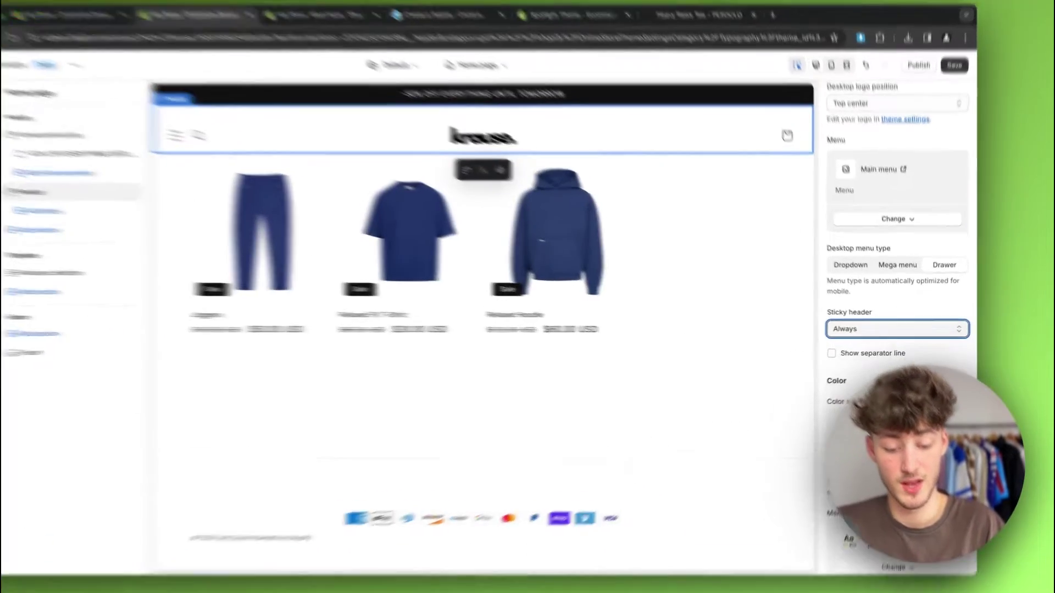
scroll(890, 387, down, 5)
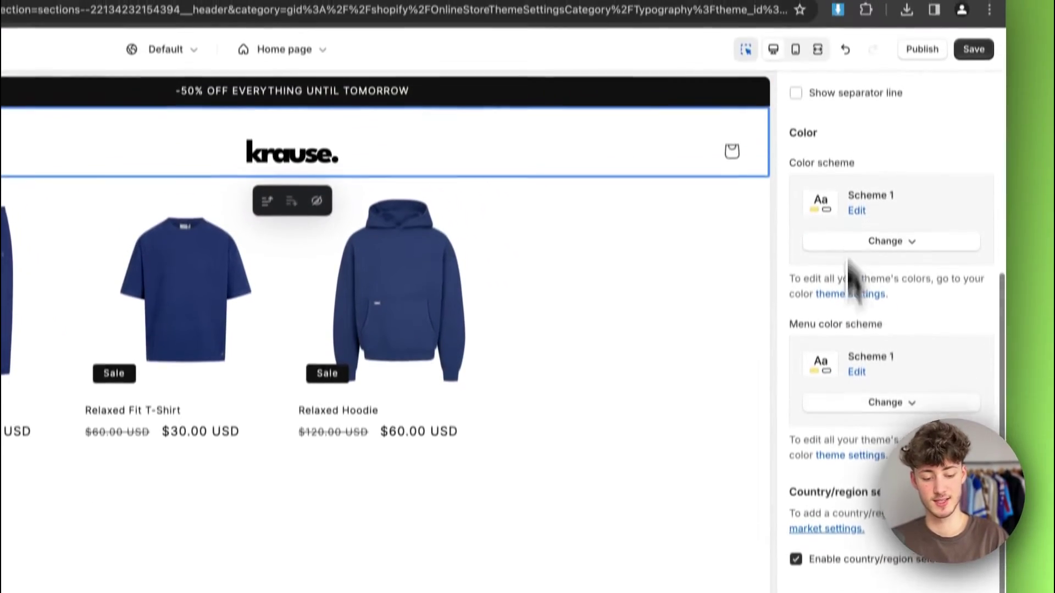
scroll(896, 308, up, 5)
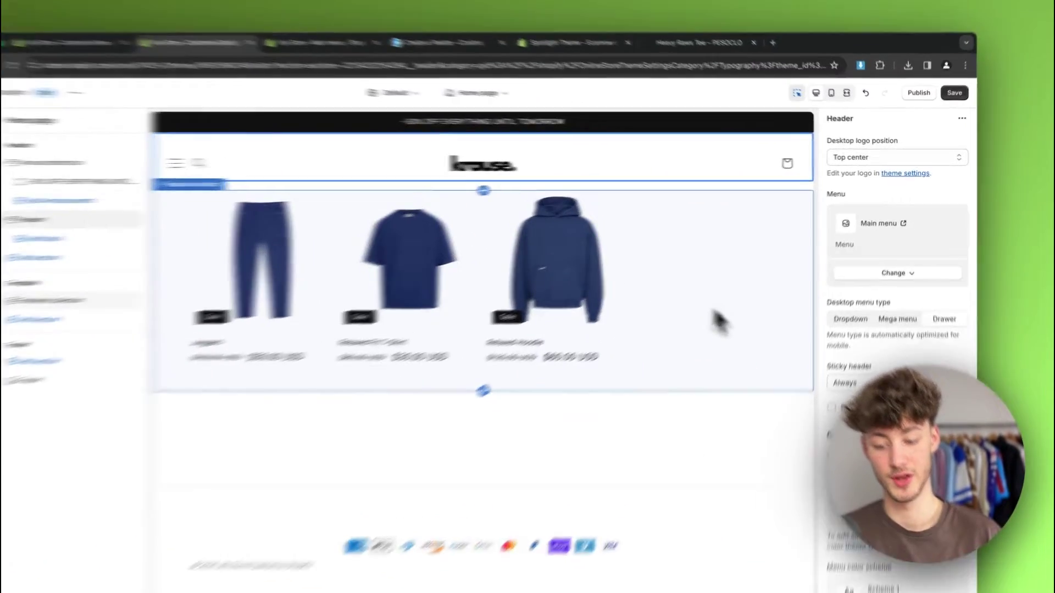
Give the Featured collection section the heading "Shop our newest Products."
click(697, 263)
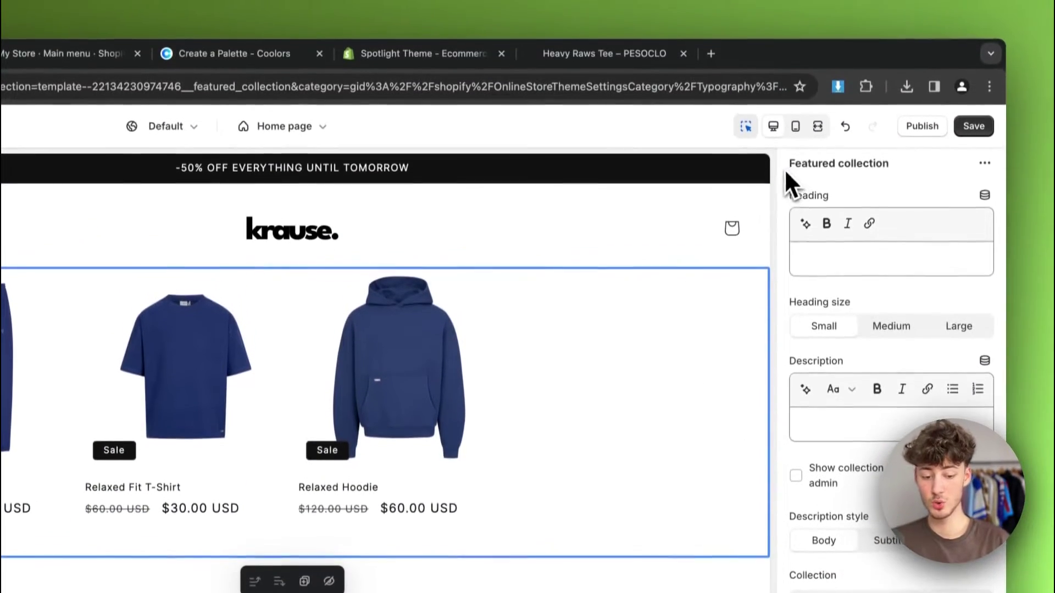
drag(788, 102, 887, 104)
double_click(904, 189)
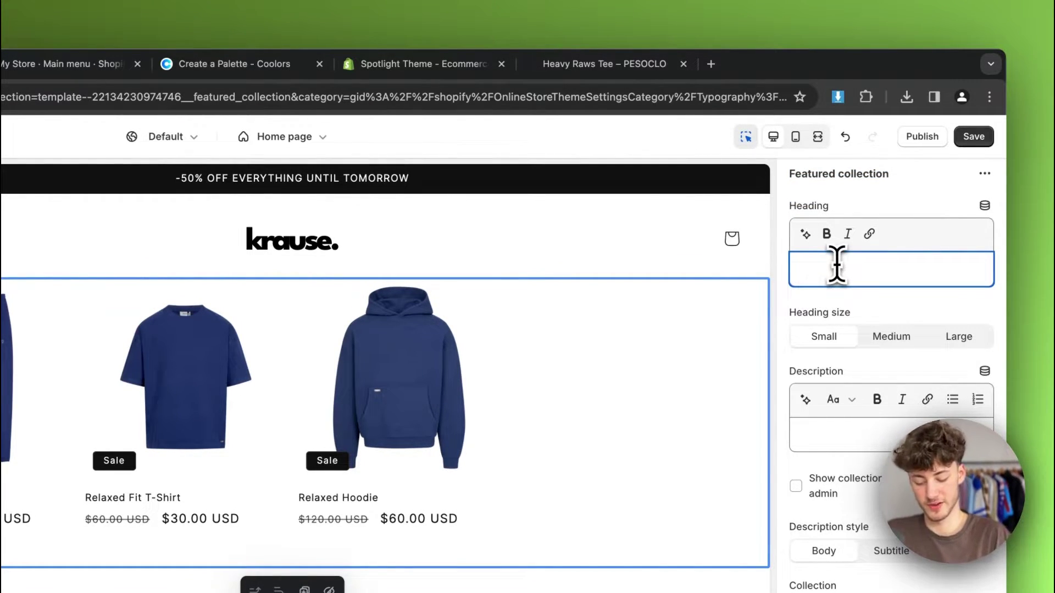
text(Shop our newest )
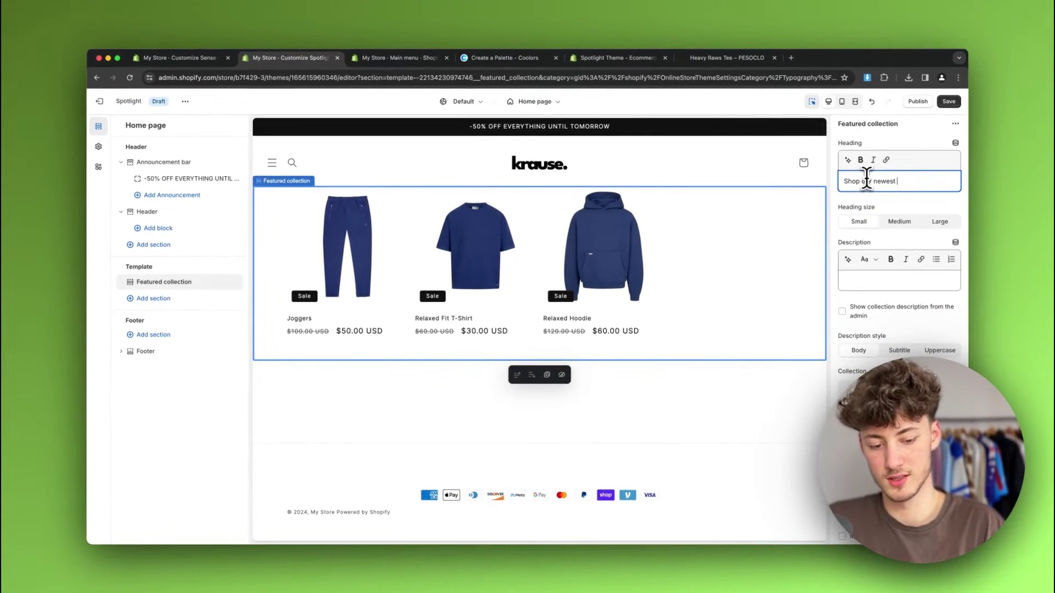
text(Produt)
key(BackSpace)
key(BackSpace)
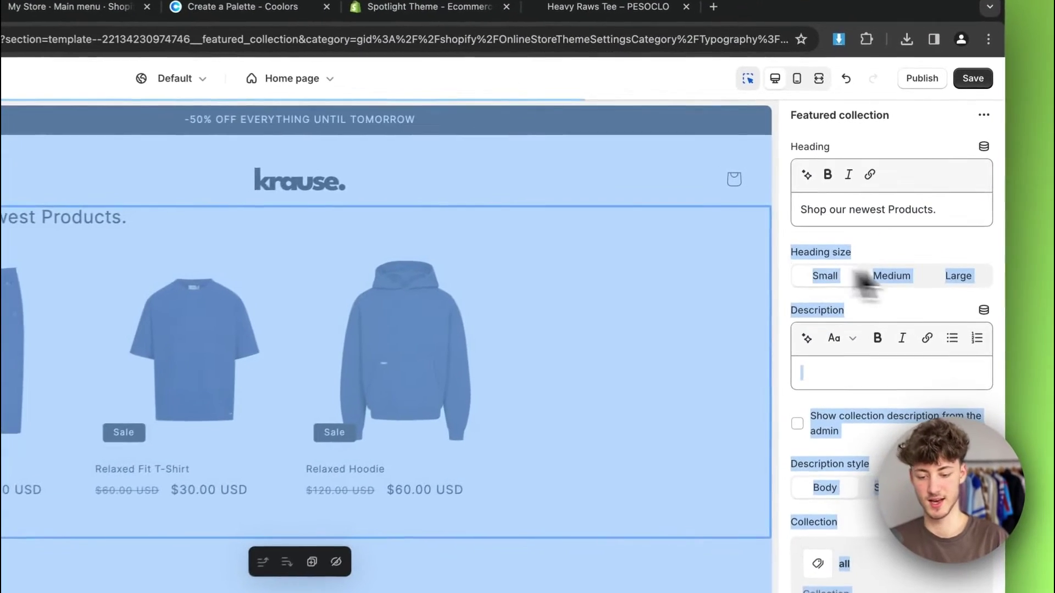
Set the featured collection's heading size to Medium and make the whole heading text bold
click(912, 222)
click(958, 279)
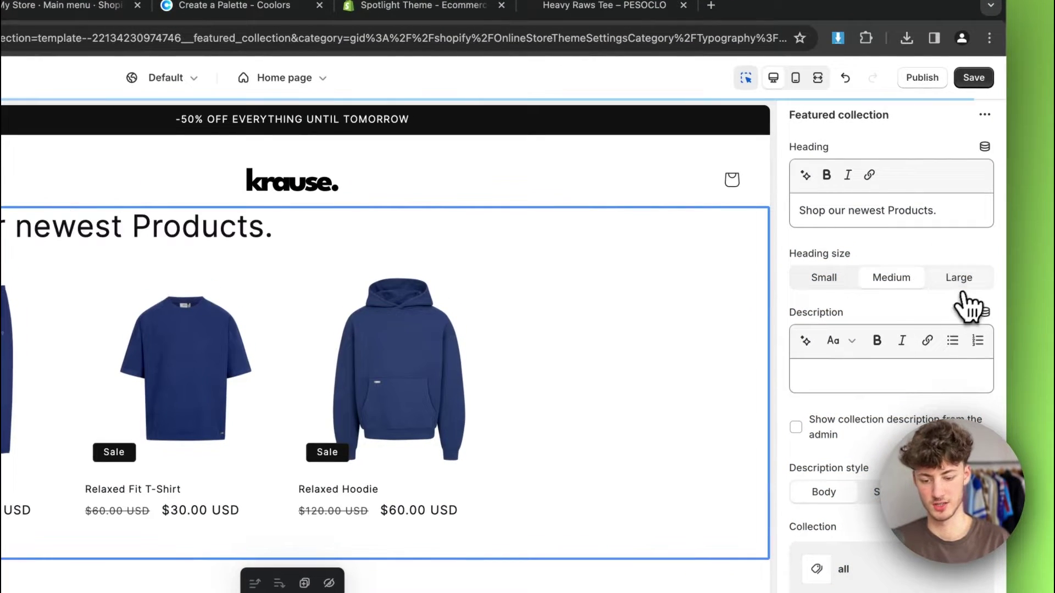
click(882, 215)
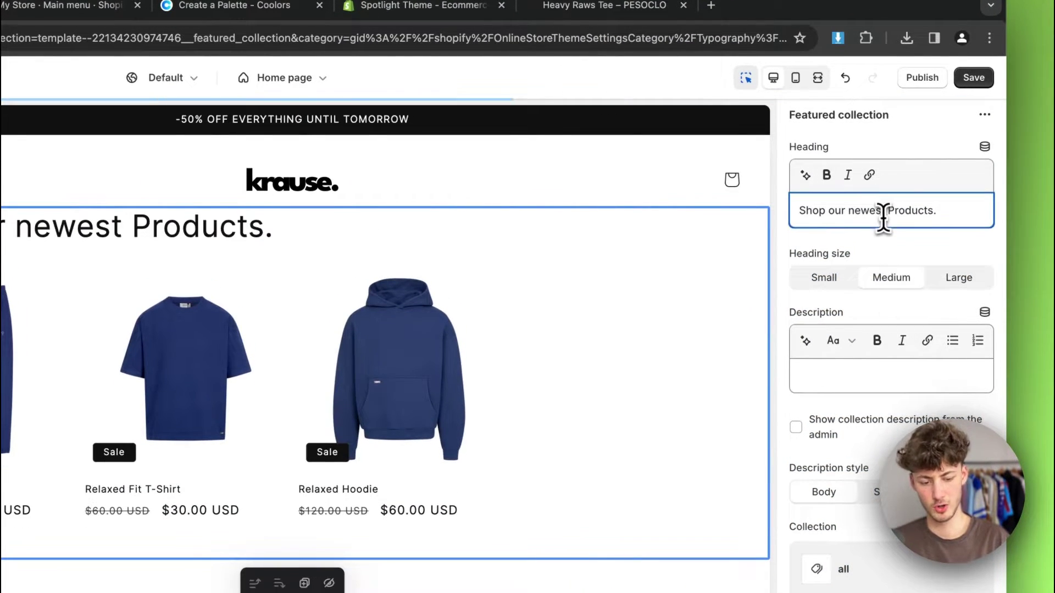
click(604, 297)
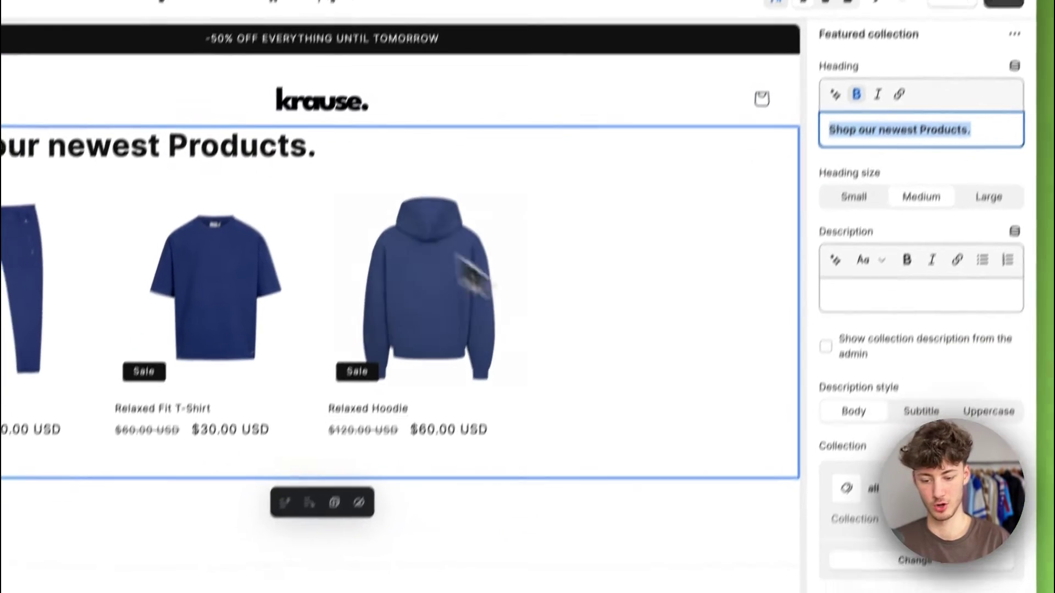
Enter "adasdasdsadsa" as the featured collection's description, and toggle the collection description from the admin on and back off
scroll(884, 205, down, 4)
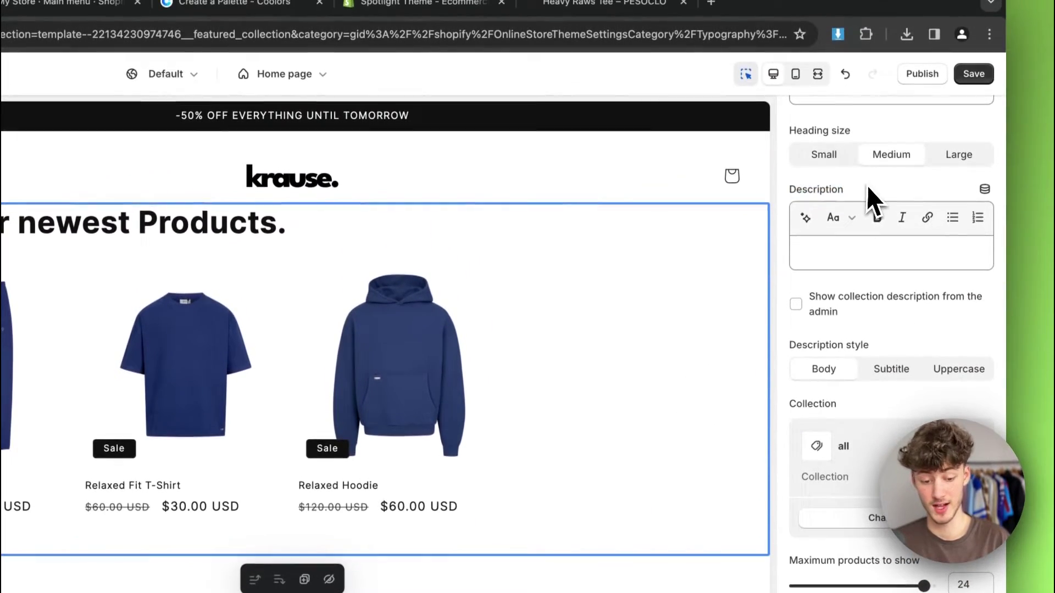
click(838, 257)
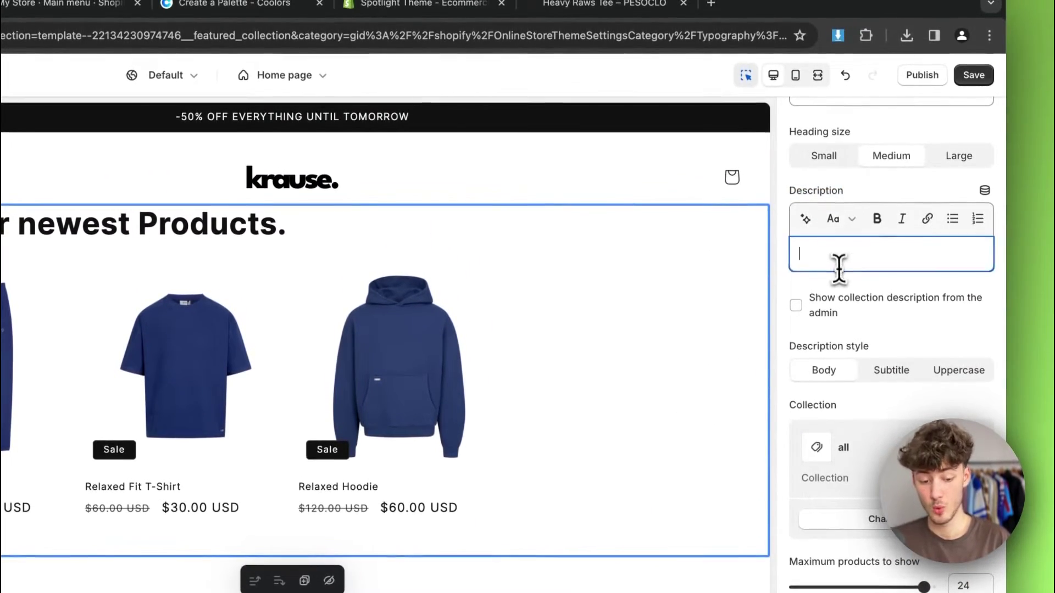
text(adasdasdsadsa)
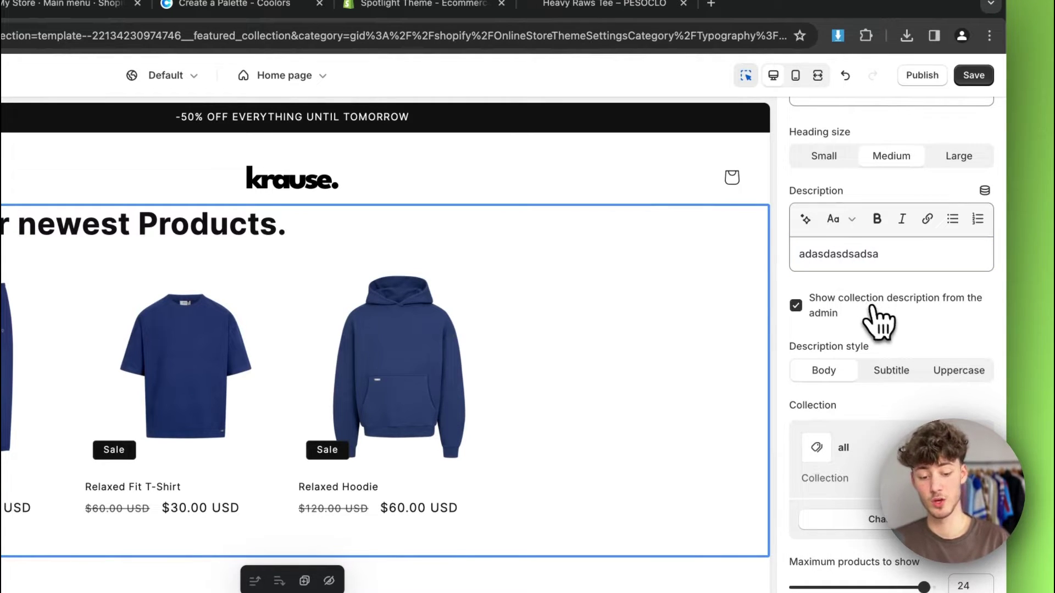
click(838, 324)
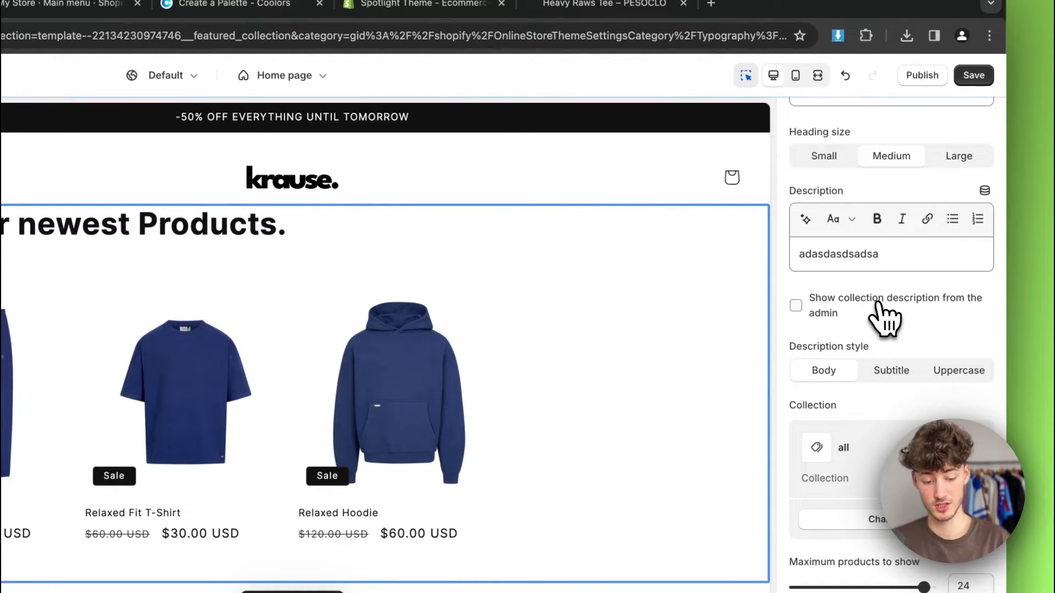
double_click(859, 307)
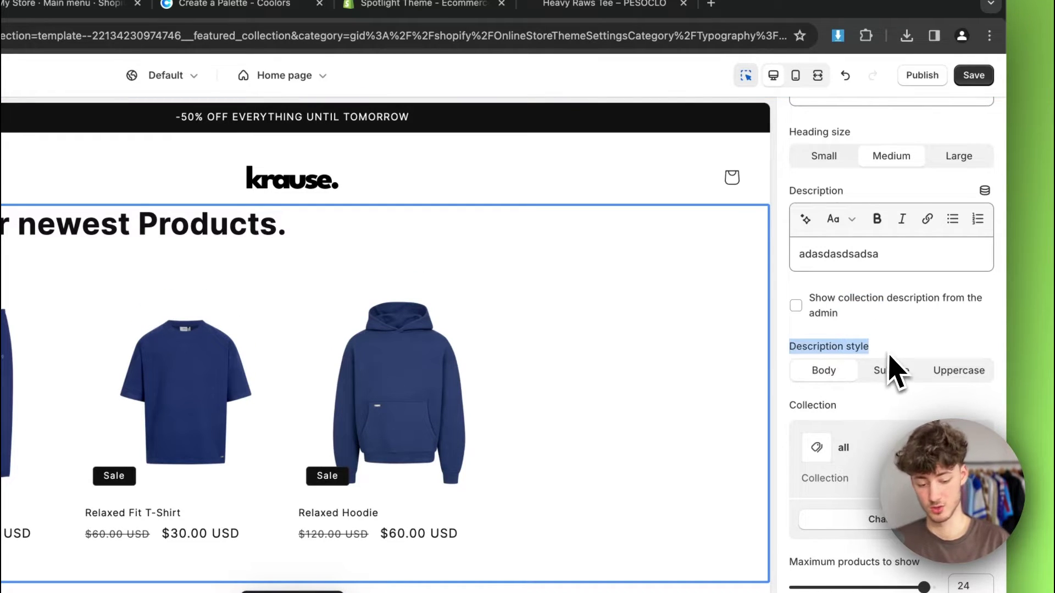
scroll(887, 354, down, 2)
scroll(841, 379, down, 2)
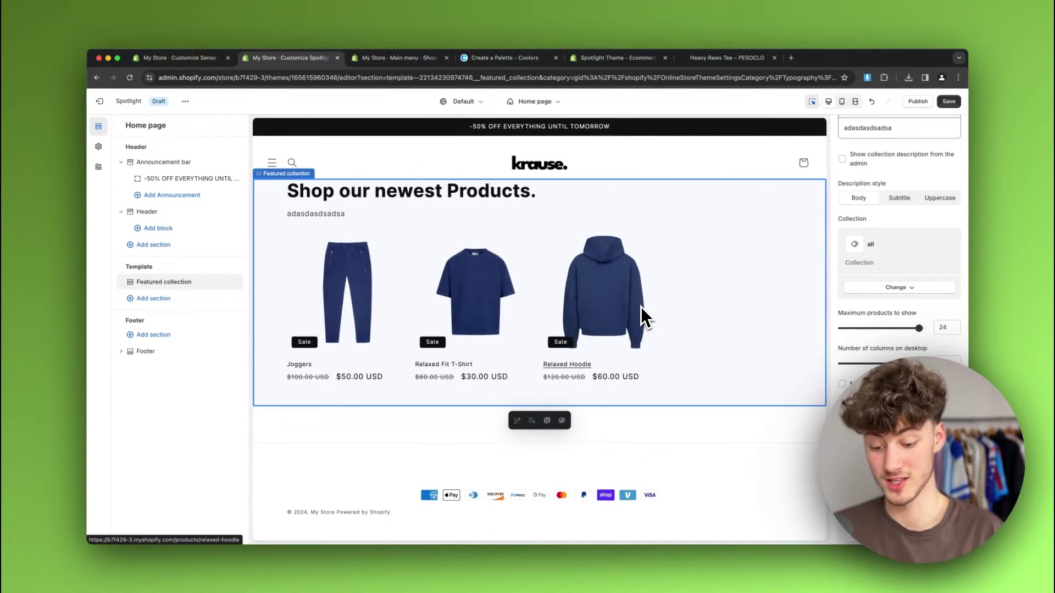
Change the featured collection's heading to "Shop our newest Joggers."
scroll(926, 234, up, 2)
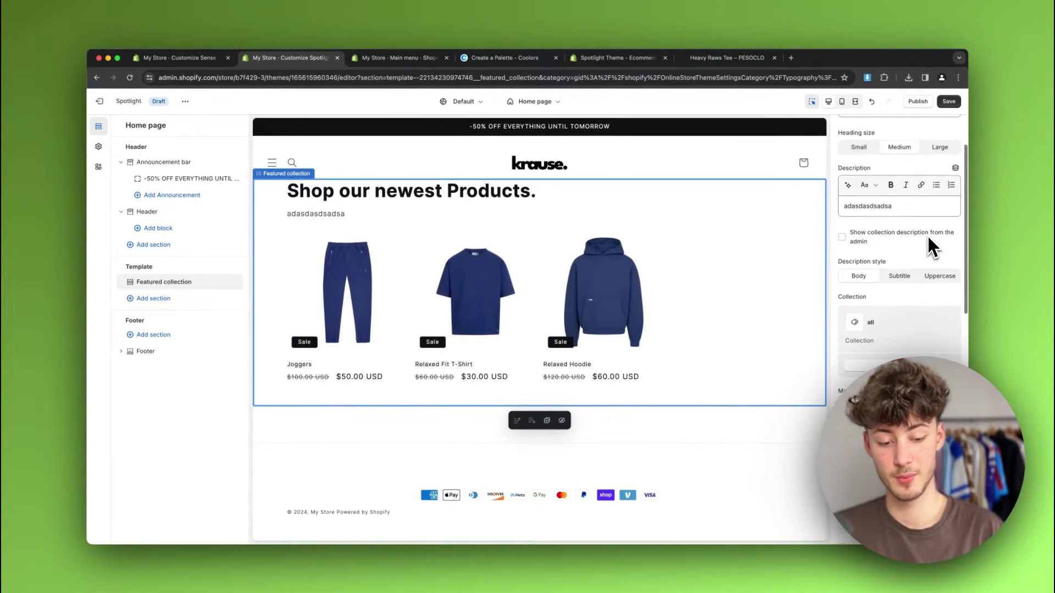
drag(898, 181, 923, 181)
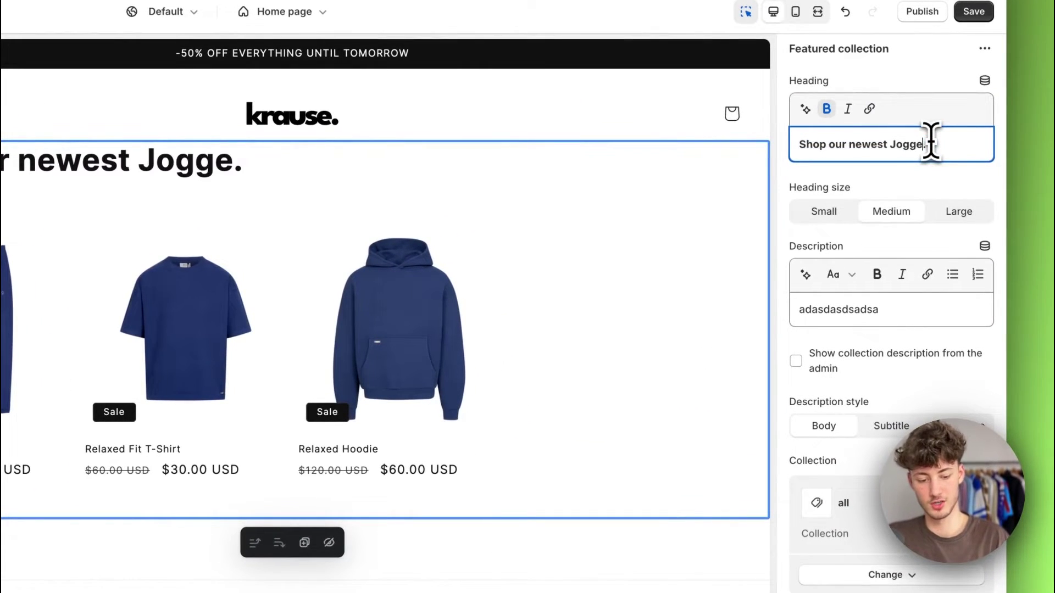
scroll(971, 208, down, 4)
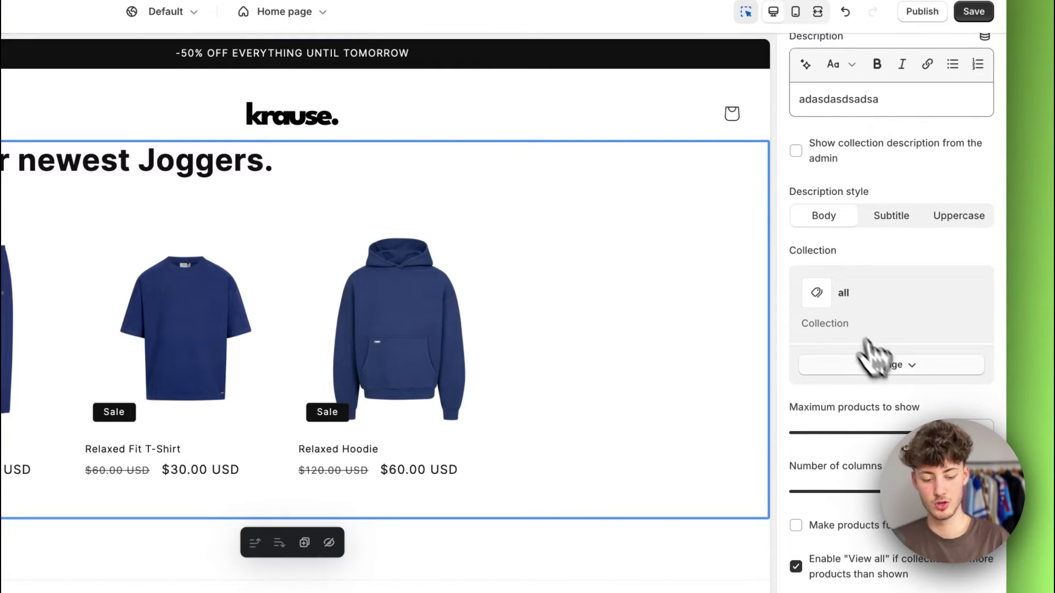
View the collections available for the featured collection section and close the list without choosing another
click(881, 396)
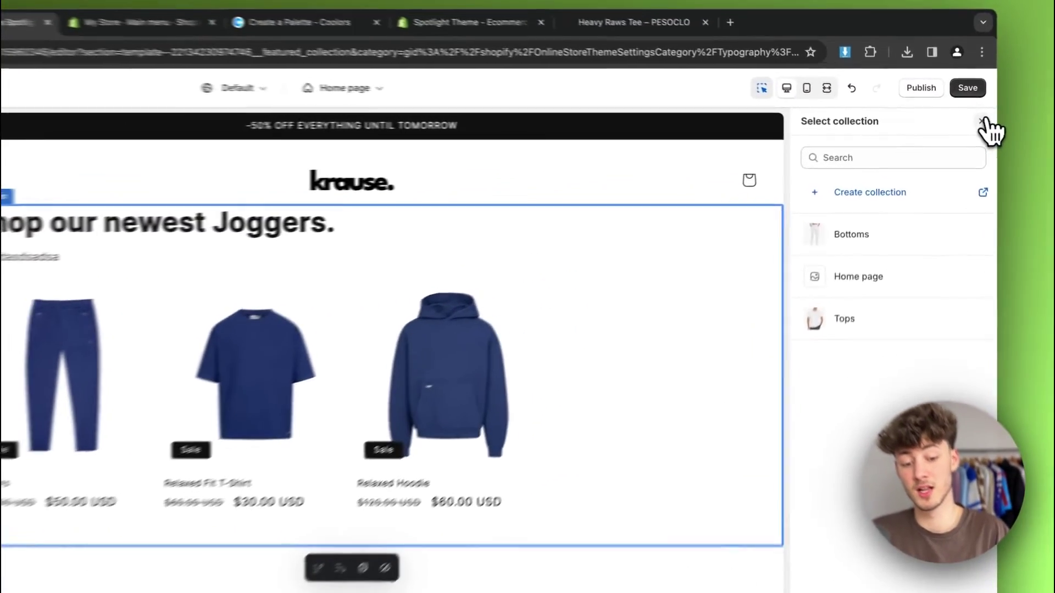
click(958, 124)
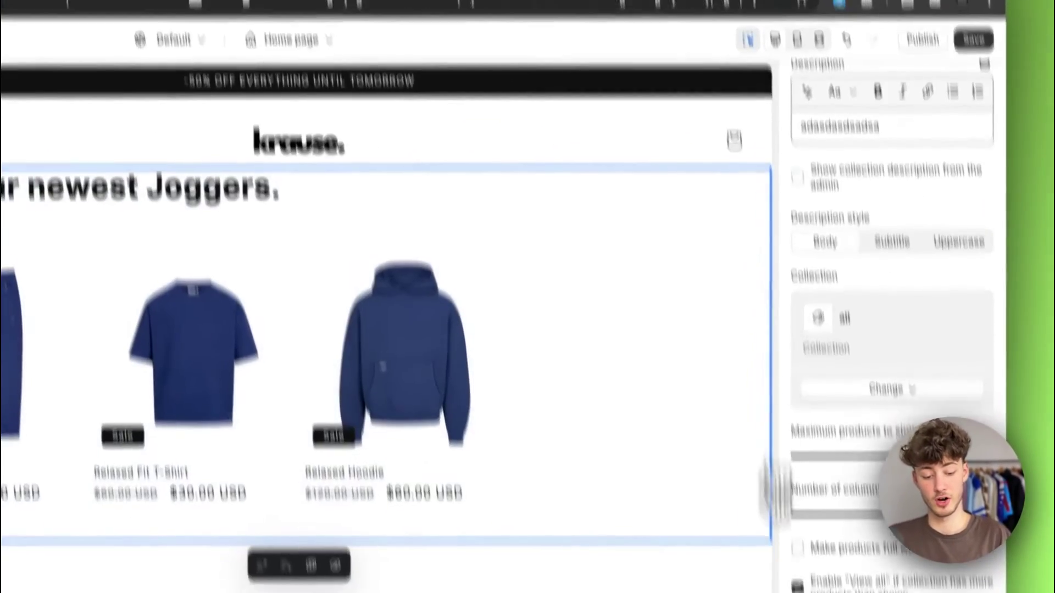
scroll(956, 193, down, 5)
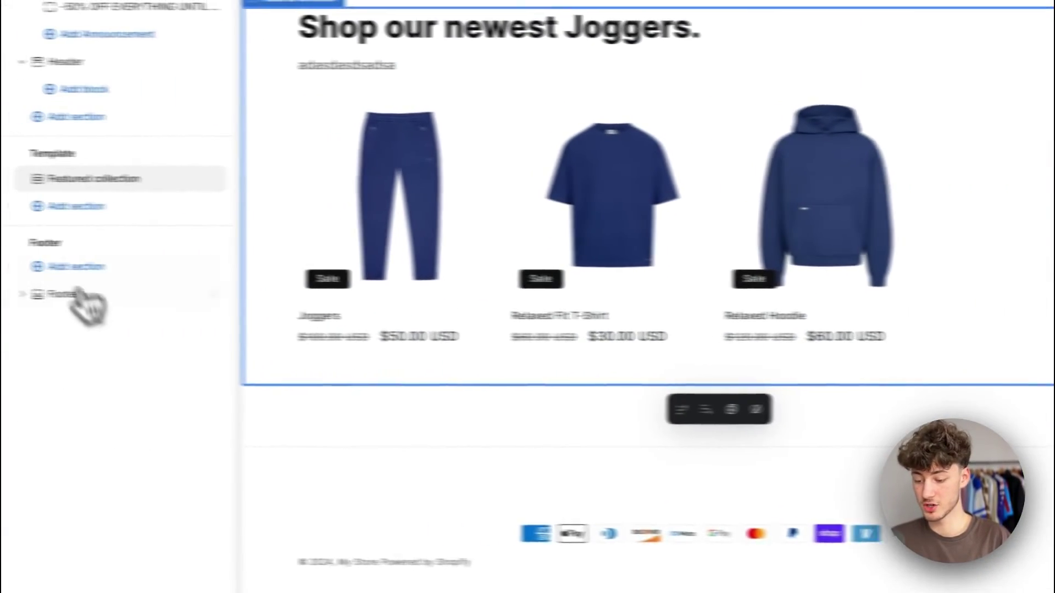
Add a Collage section below the featured collection to review its layout on the page, and delete it again
click(165, 209)
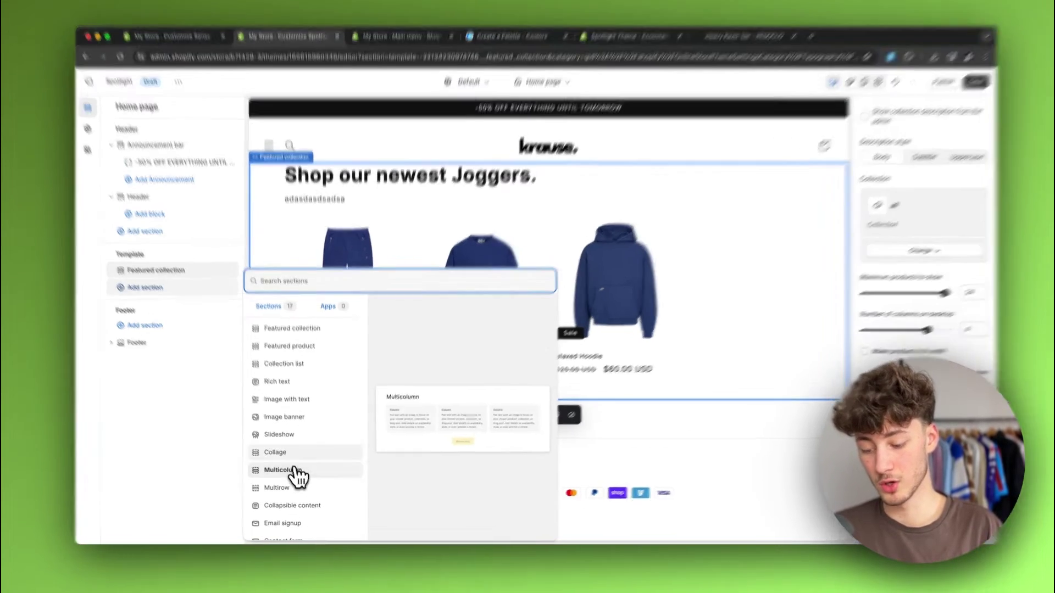
click(278, 456)
scroll(679, 353, down, 10)
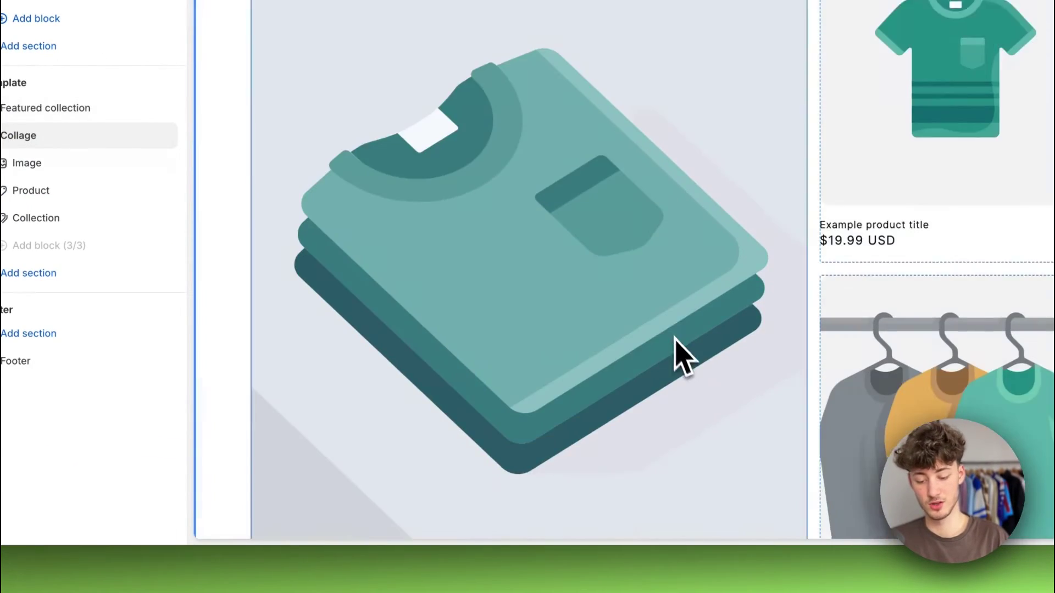
scroll(679, 353, up, 6)
scroll(684, 346, up, 3)
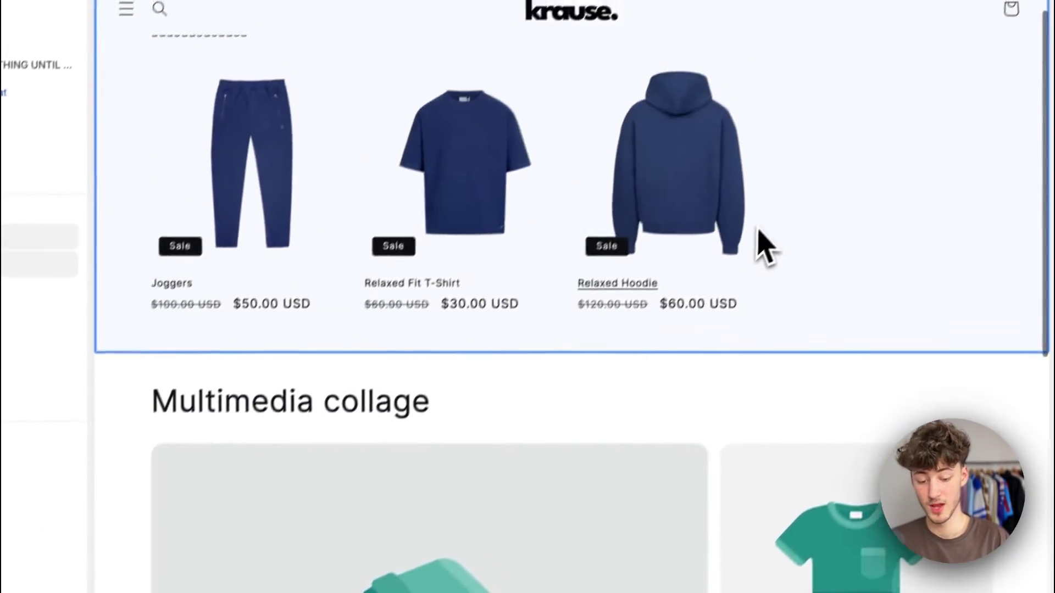
scroll(879, 130, down, 3)
scroll(748, 263, down, 2)
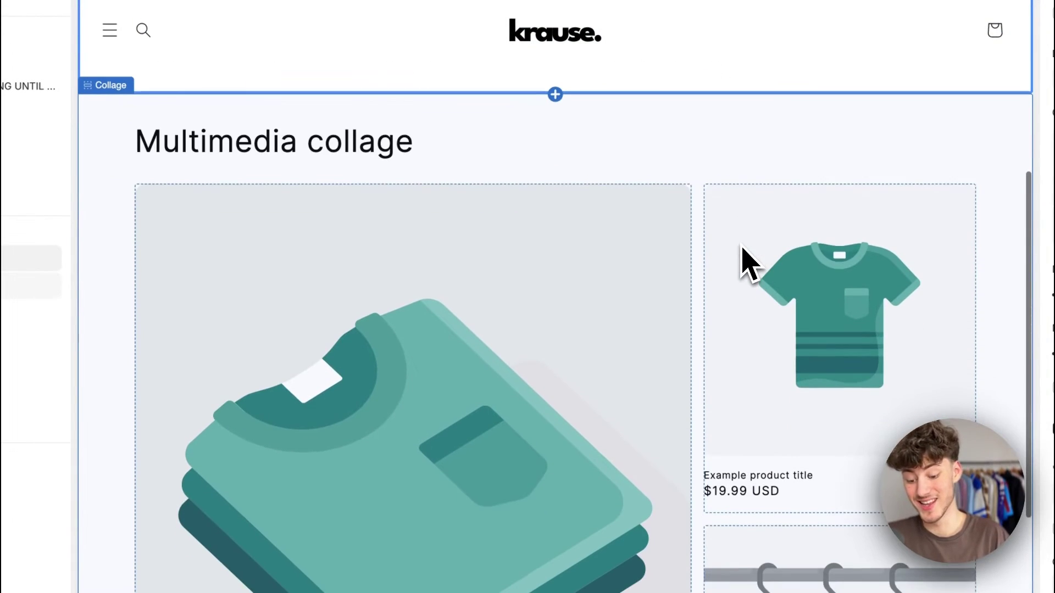
scroll(675, 174, down, 6)
scroll(675, 175, up, 2)
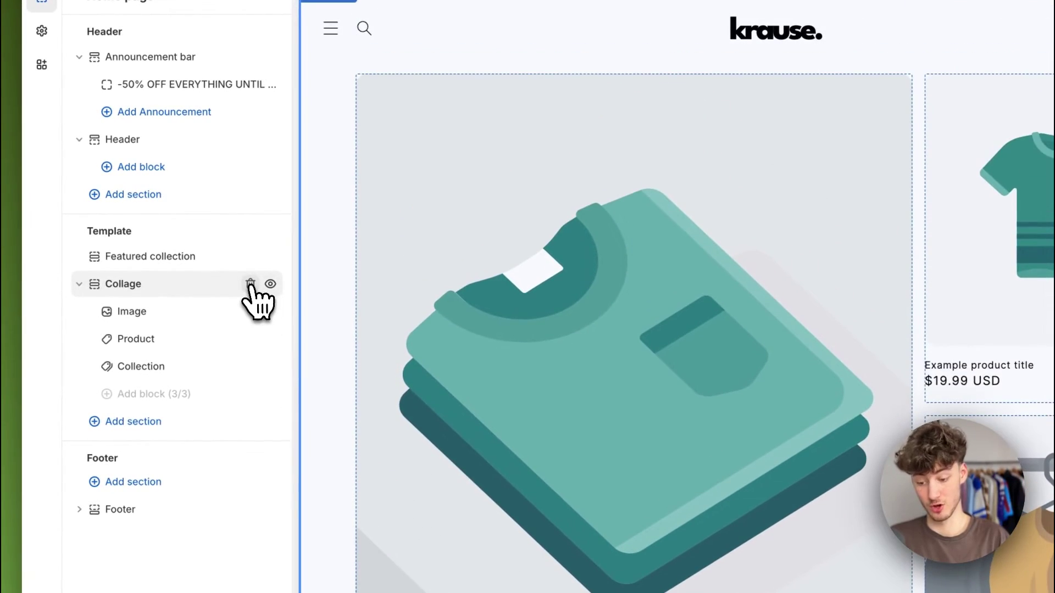
click(251, 283)
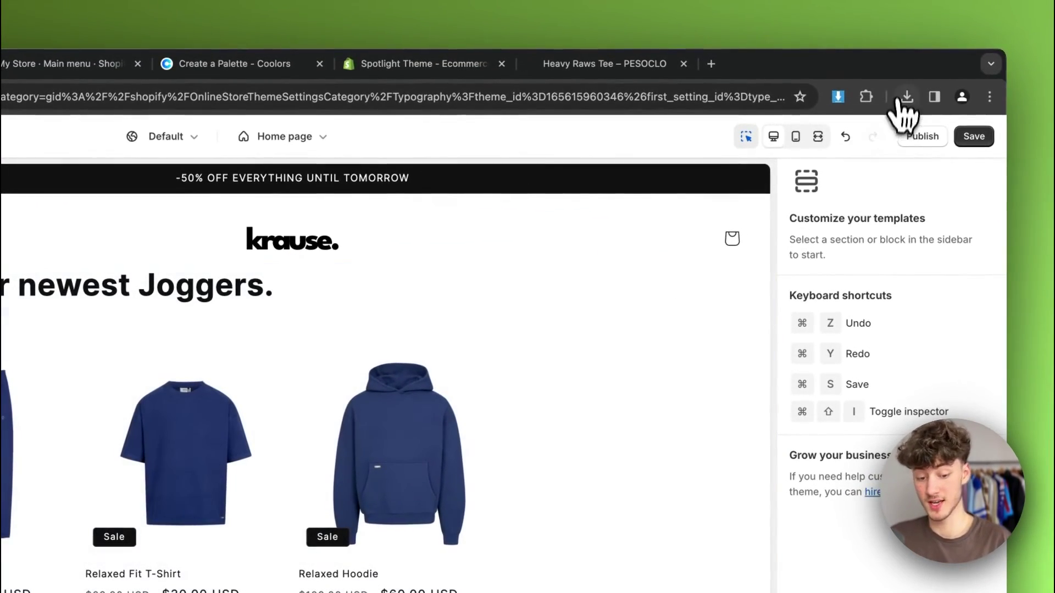
Switch the home page preview to the mobile view
click(796, 136)
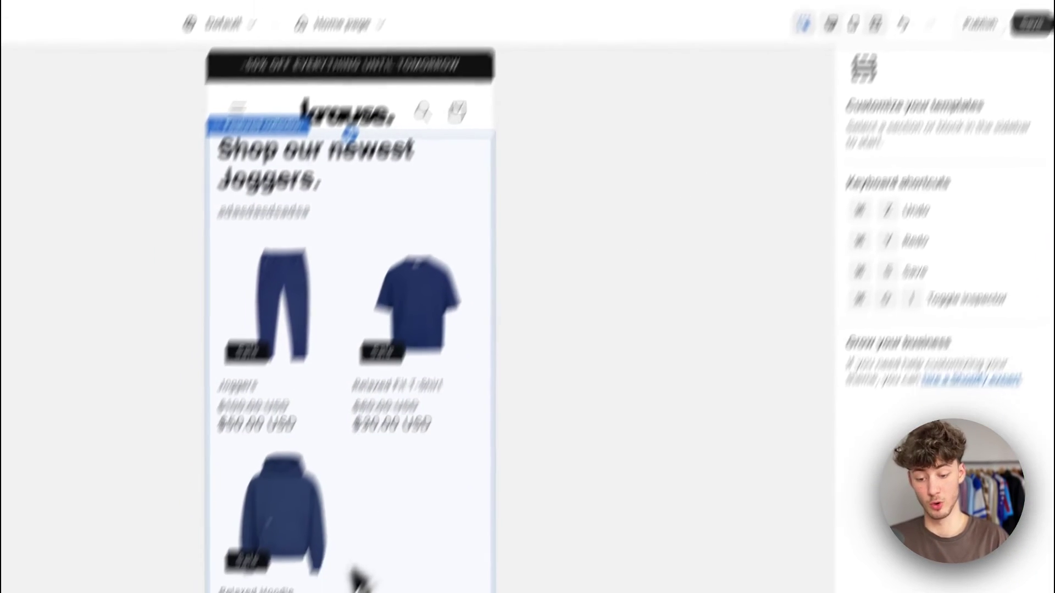